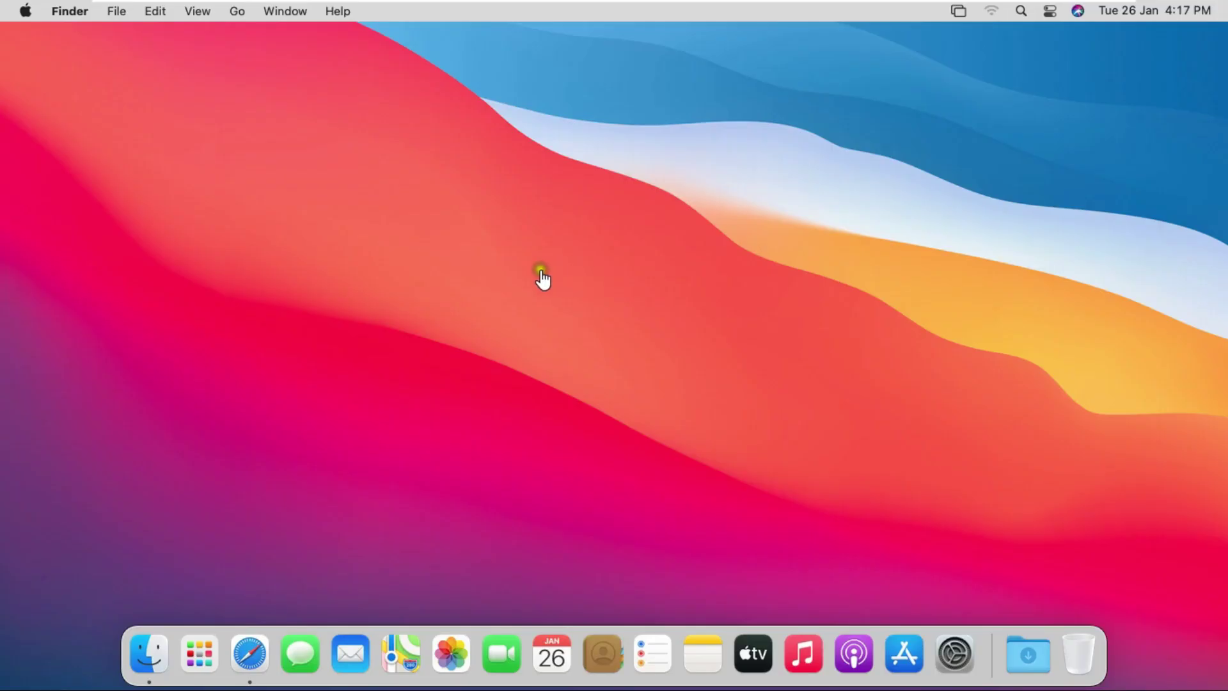
Launch Safari and load google.com
{"action": "left_click", "coordinate": [253, 656]}
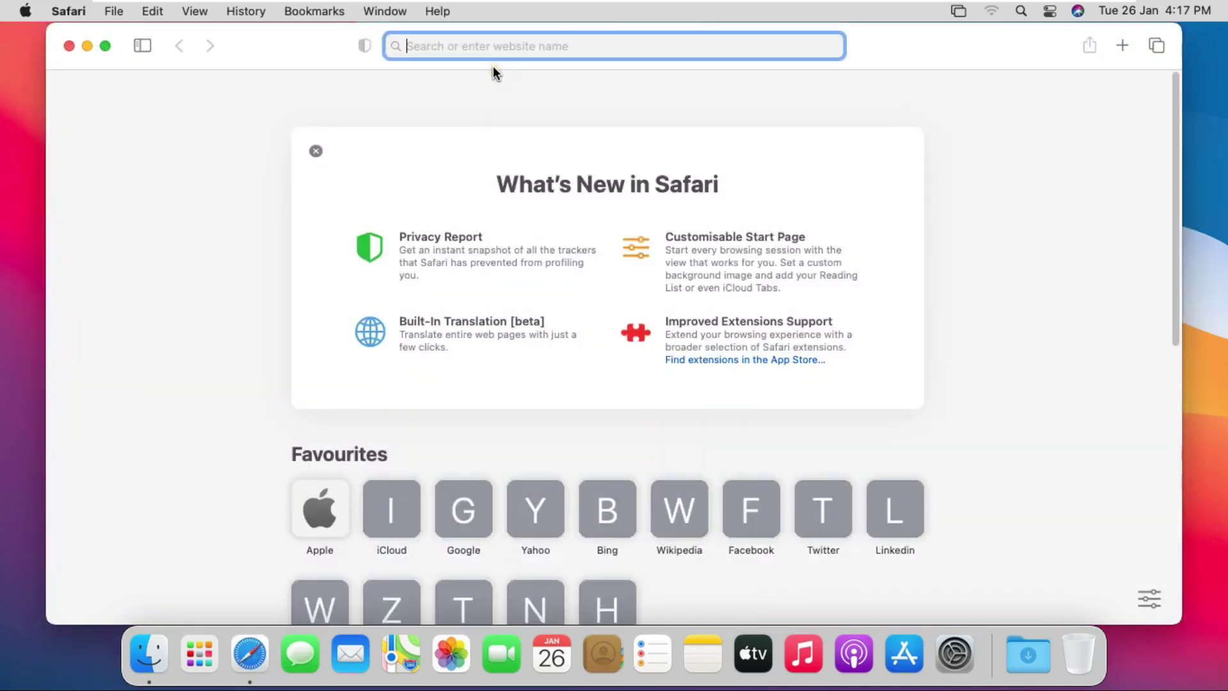
{"action": "left_click", "coordinate": [502, 45]}
{"action": "type", "text": "g"}
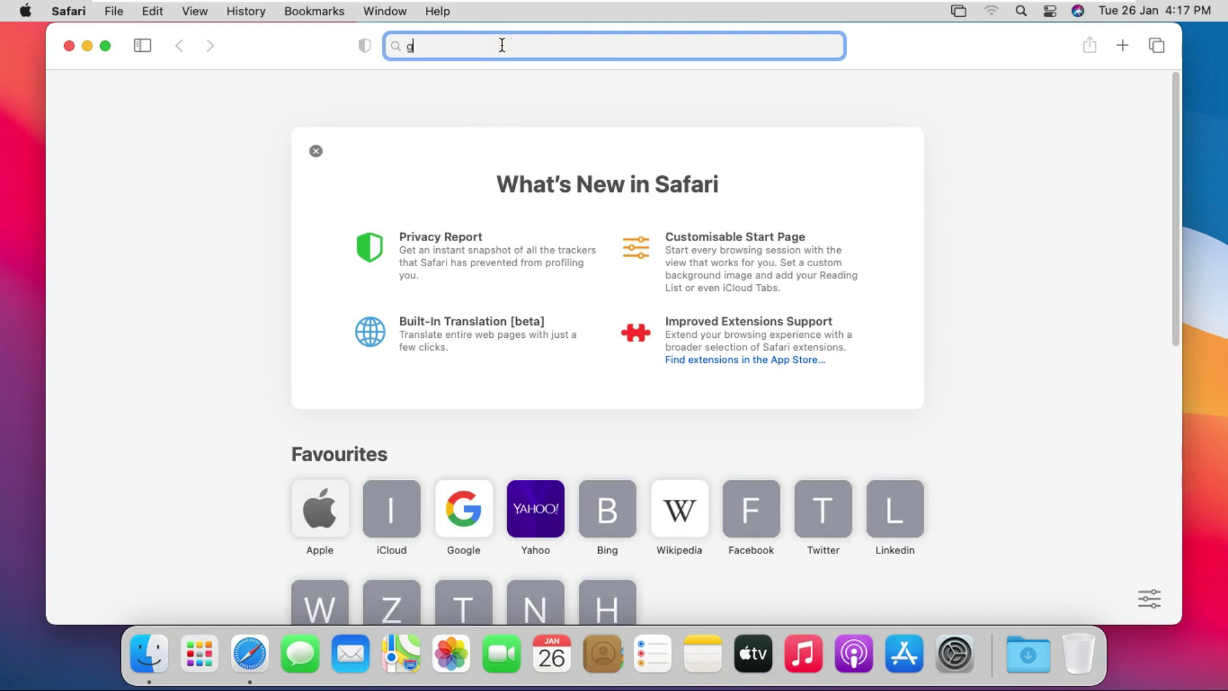
{"action": "type", "text": "oogle.com"}
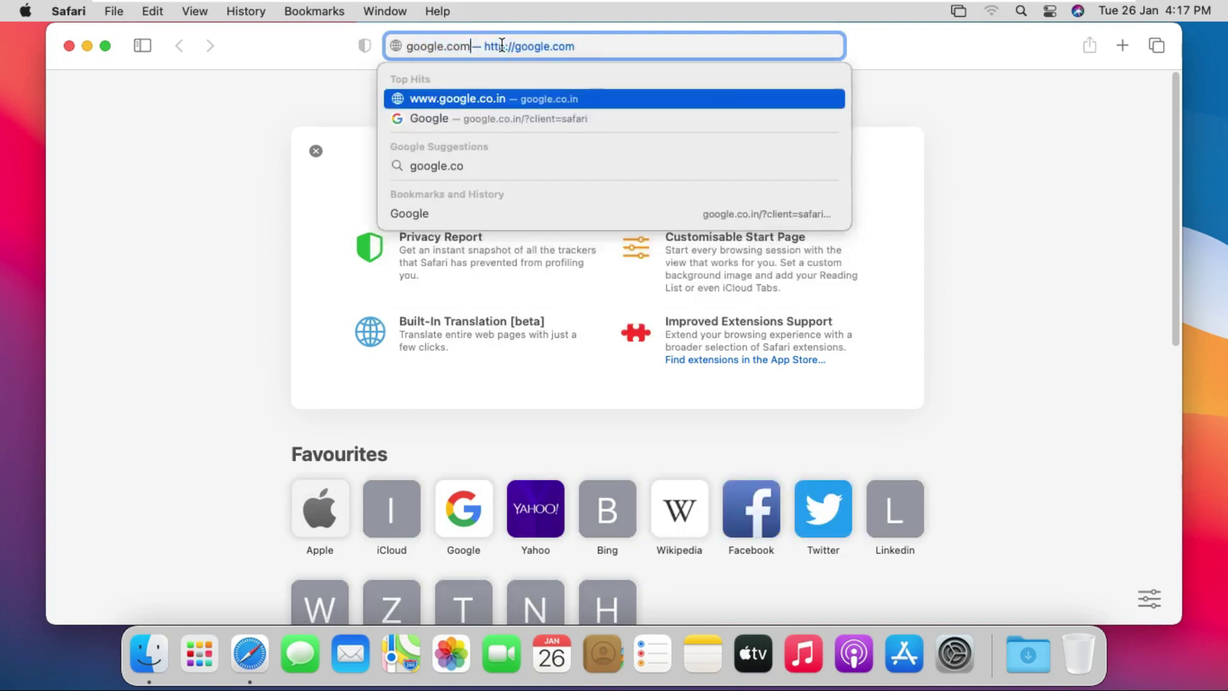
{"action": "key", "text": "Return"}
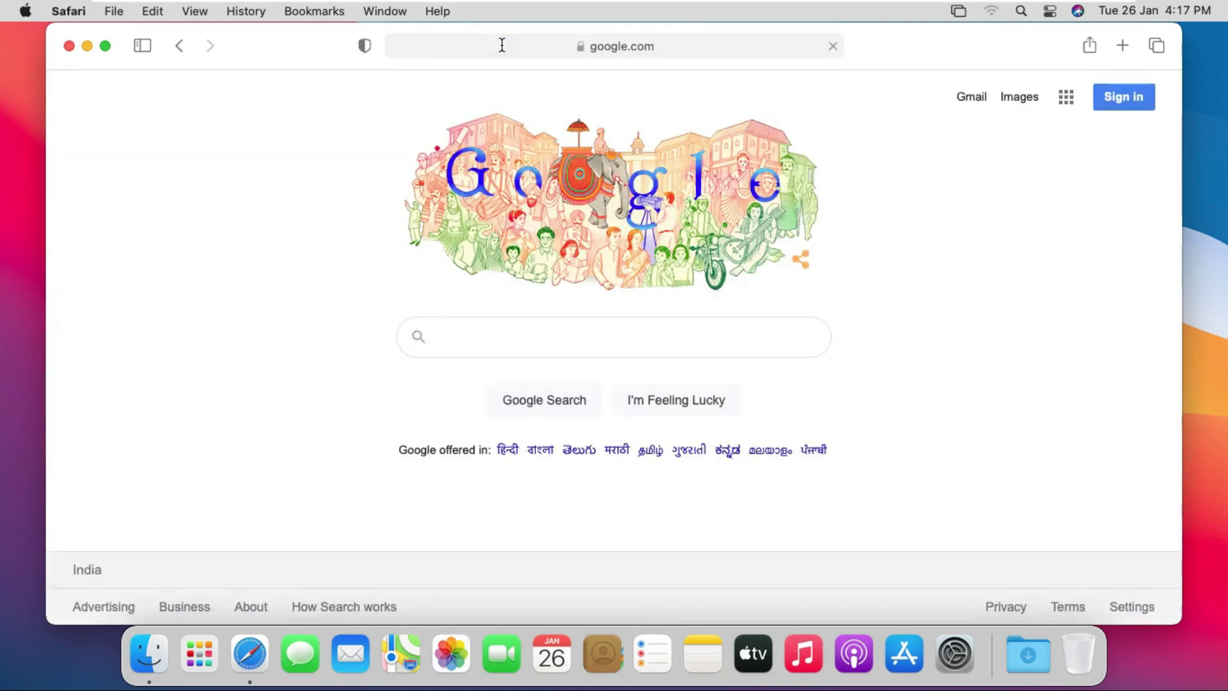
Search Google for 'download crossover for mac' and open the CodeWeavers result
{"action": "left_click", "coordinate": [456, 331]}
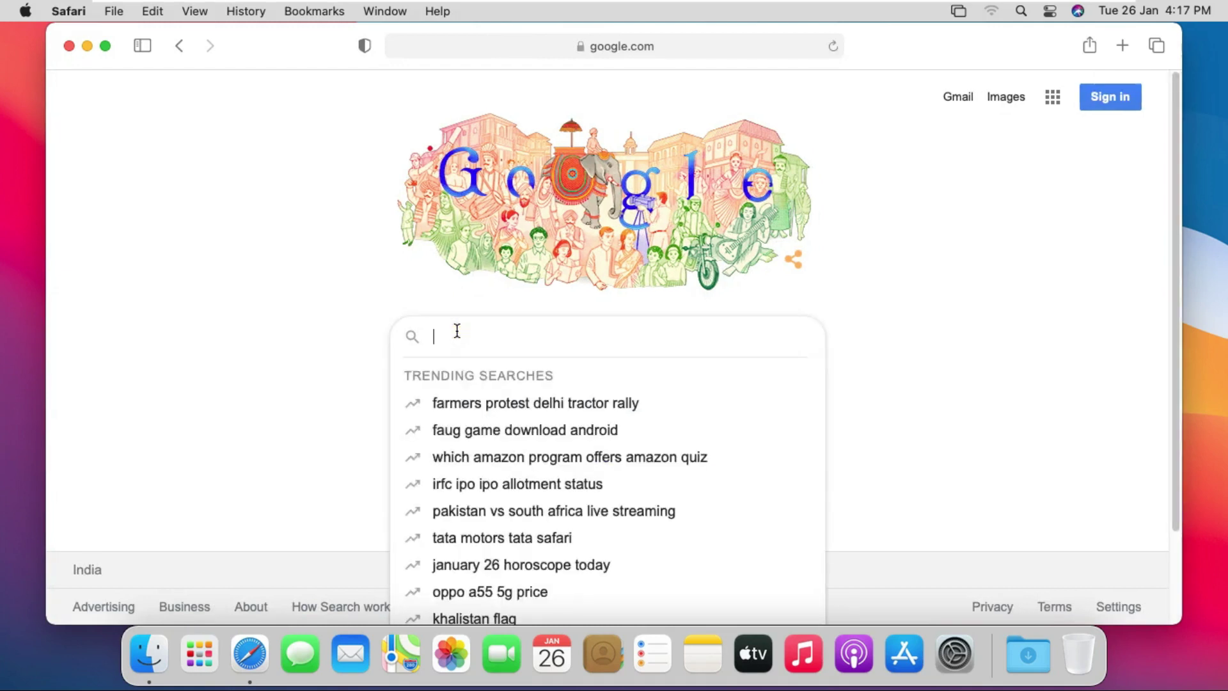
{"action": "type", "text": "download "}
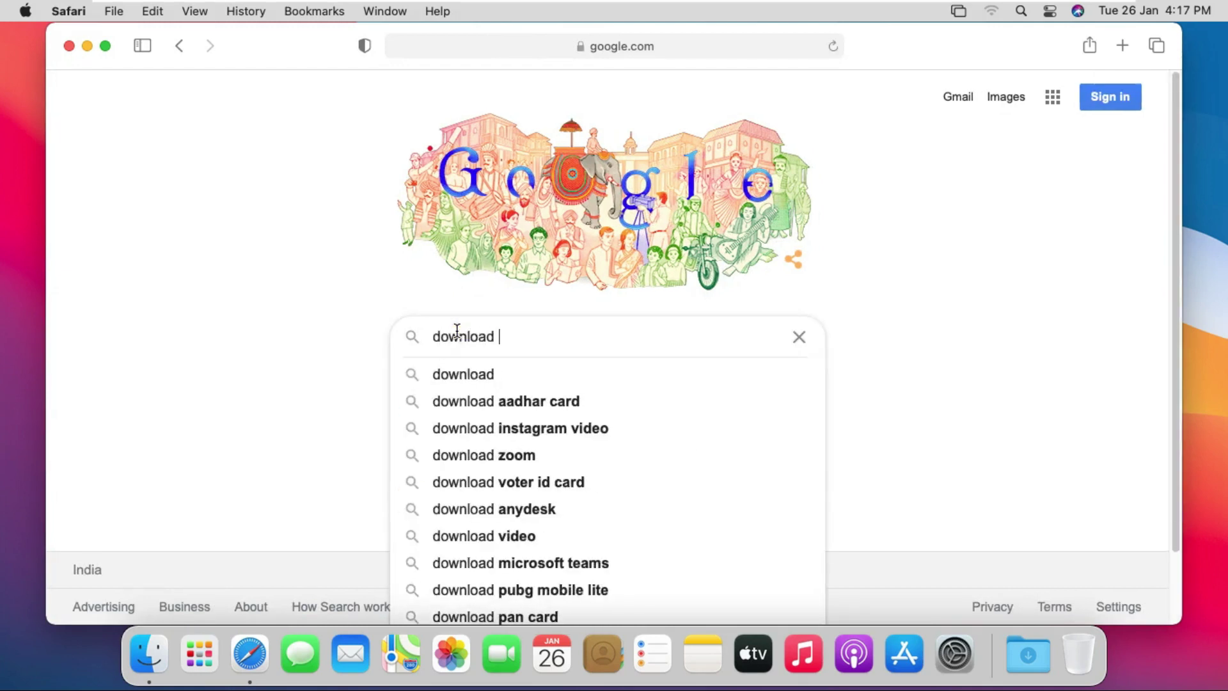
{"action": "type", "text": "cro"}
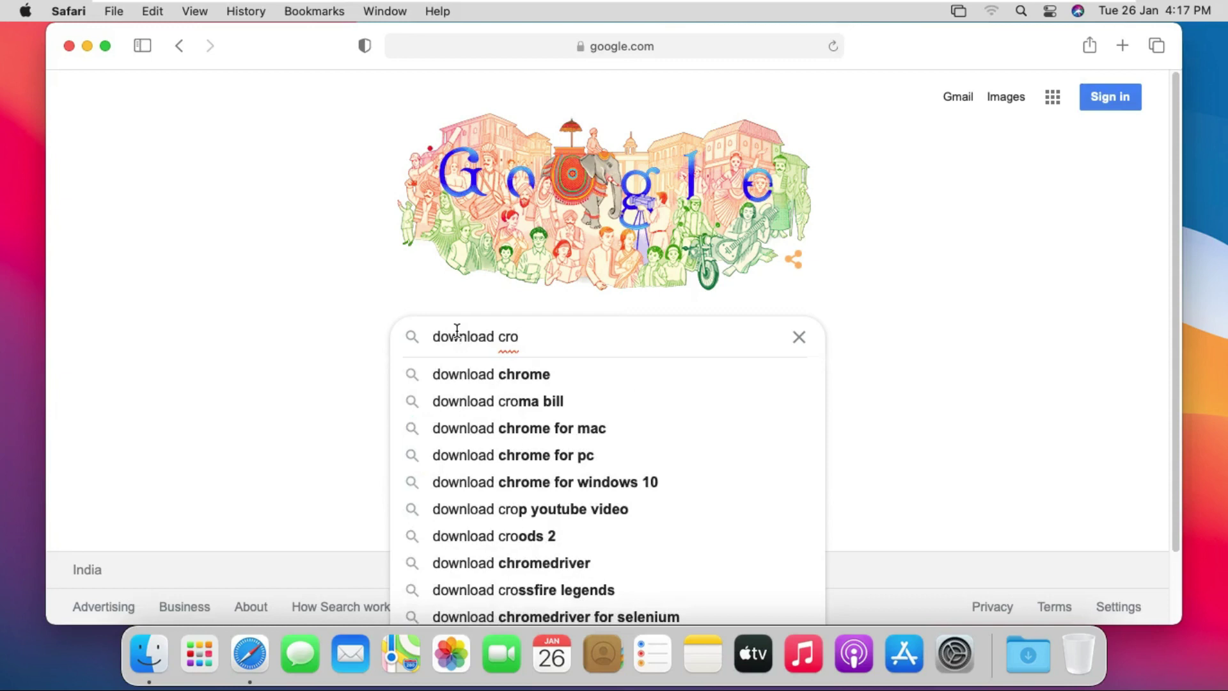
{"action": "type", "text": "ss"}
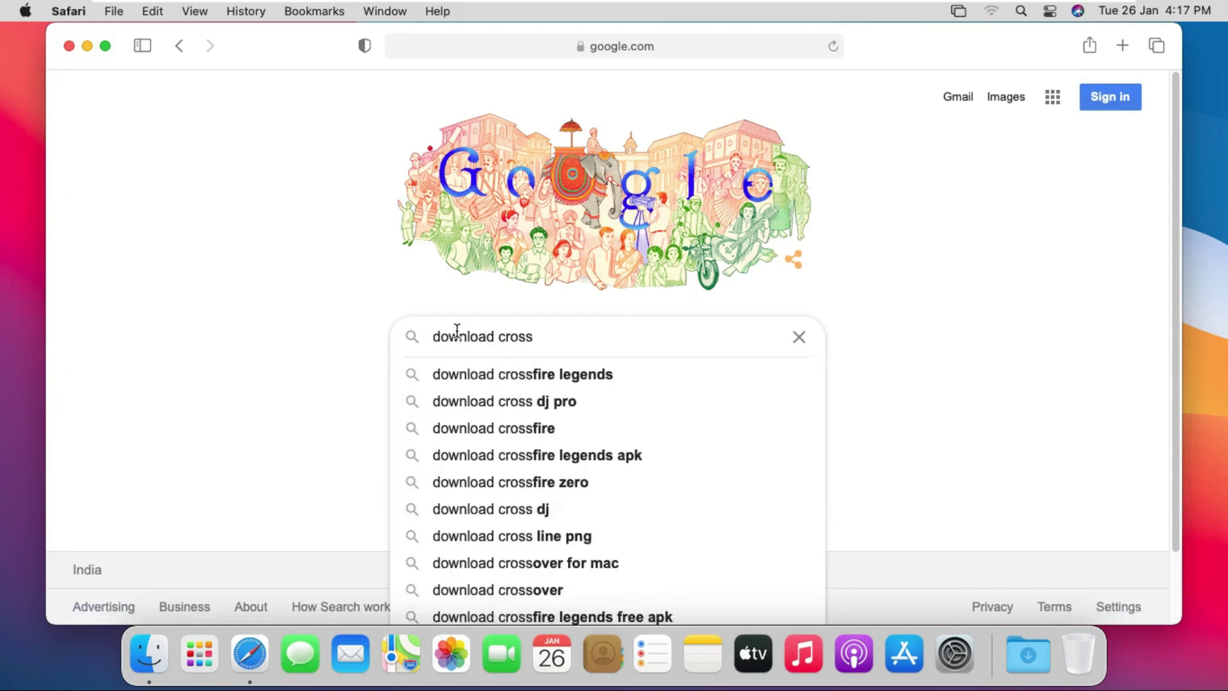
{"action": "type", "text": "over"}
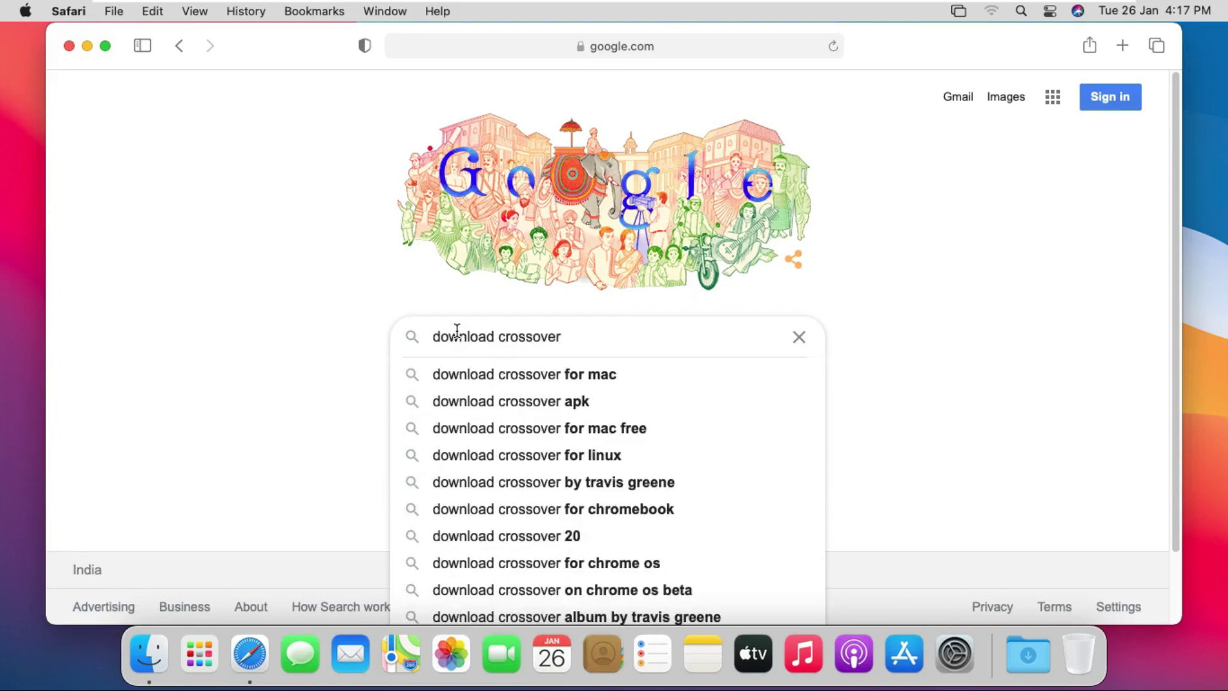
{"action": "left_click", "coordinate": [469, 374]}
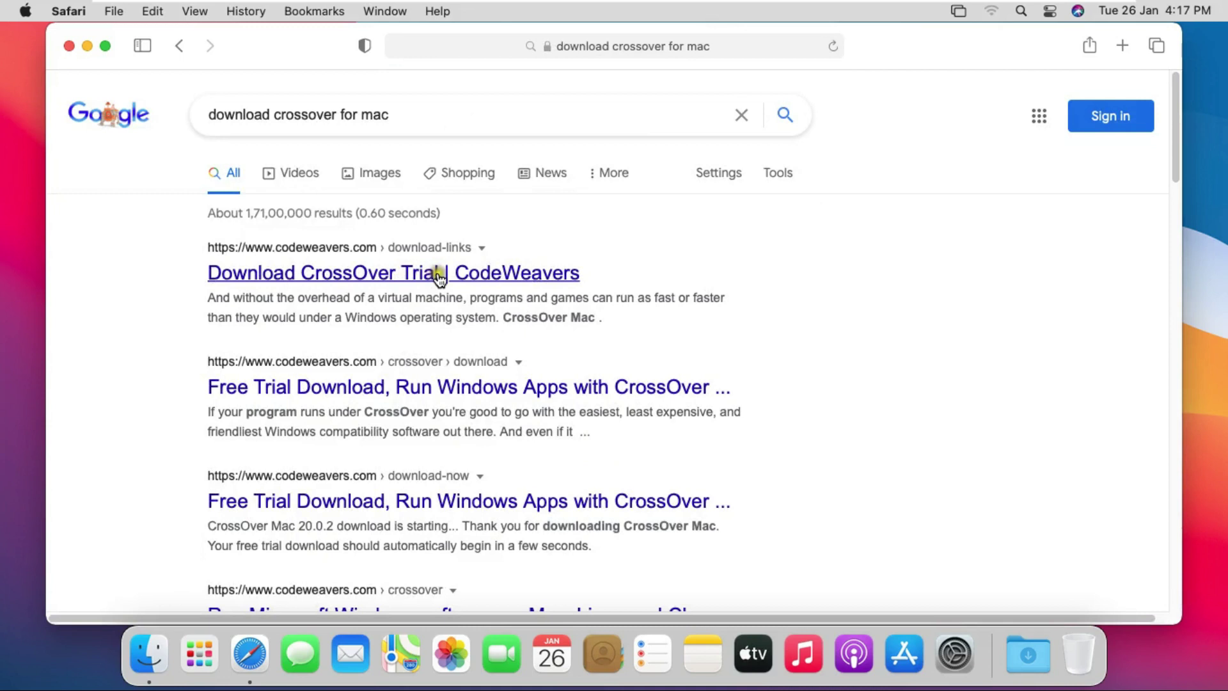
{"action": "left_click", "coordinate": [399, 276]}
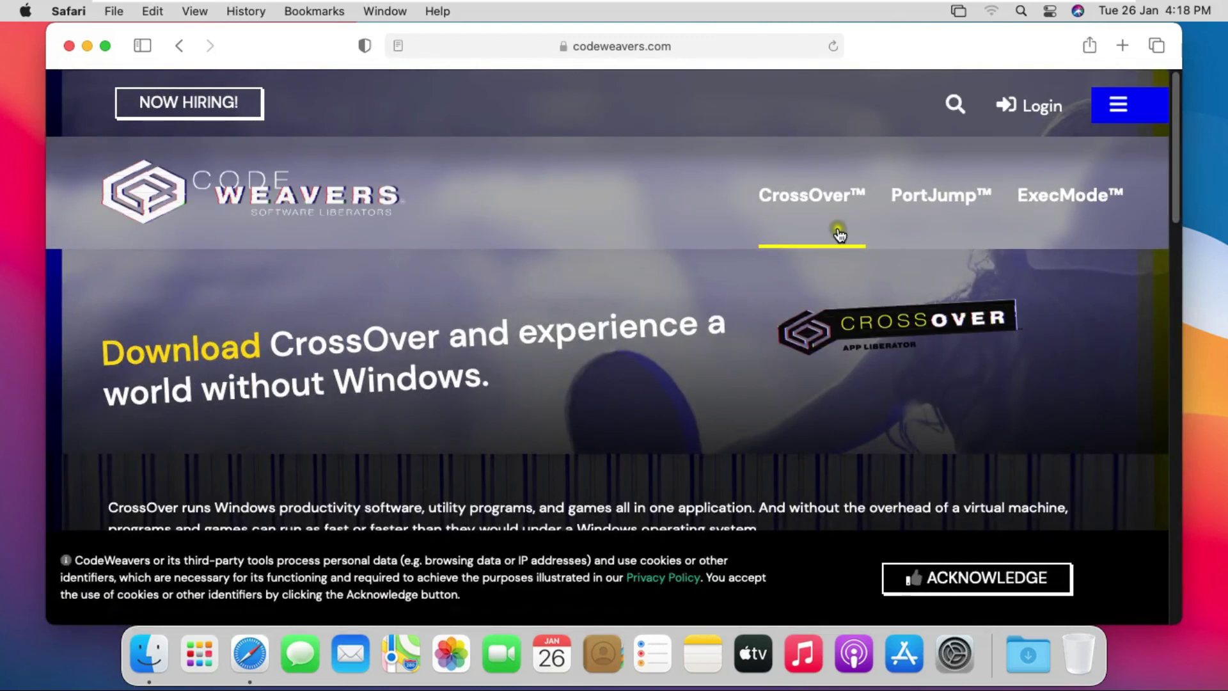
Download crossover-20.0.2.zip for Mac, allowing codeweavers.com downloads, and watch its progress
{"action": "left_click_drag", "start_coordinate": [1177, 201], "coordinate": [1176, 303]}
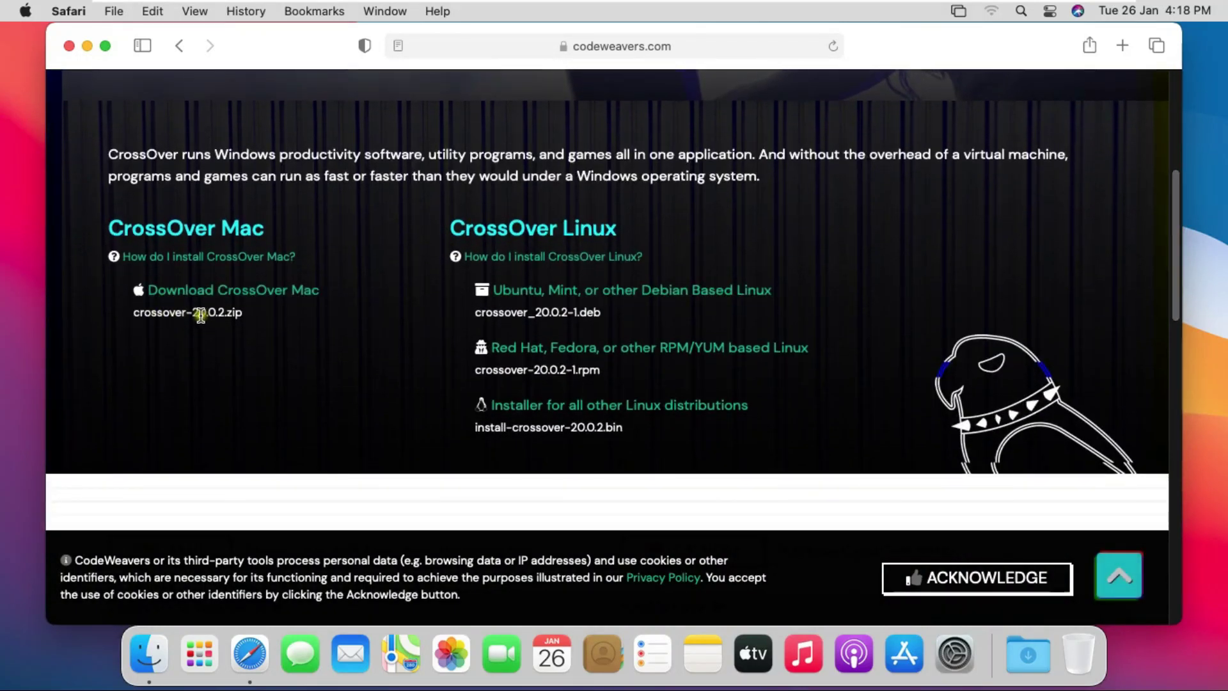
{"action": "left_click", "coordinate": [227, 292]}
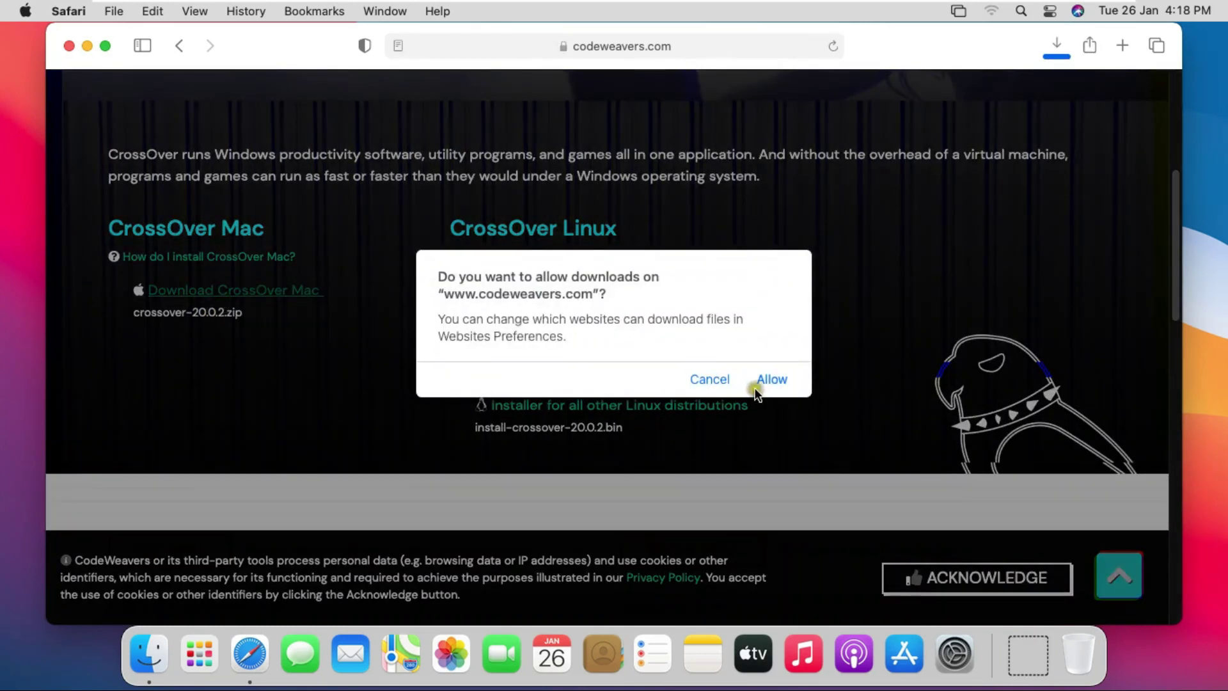
{"action": "left_click", "coordinate": [769, 380]}
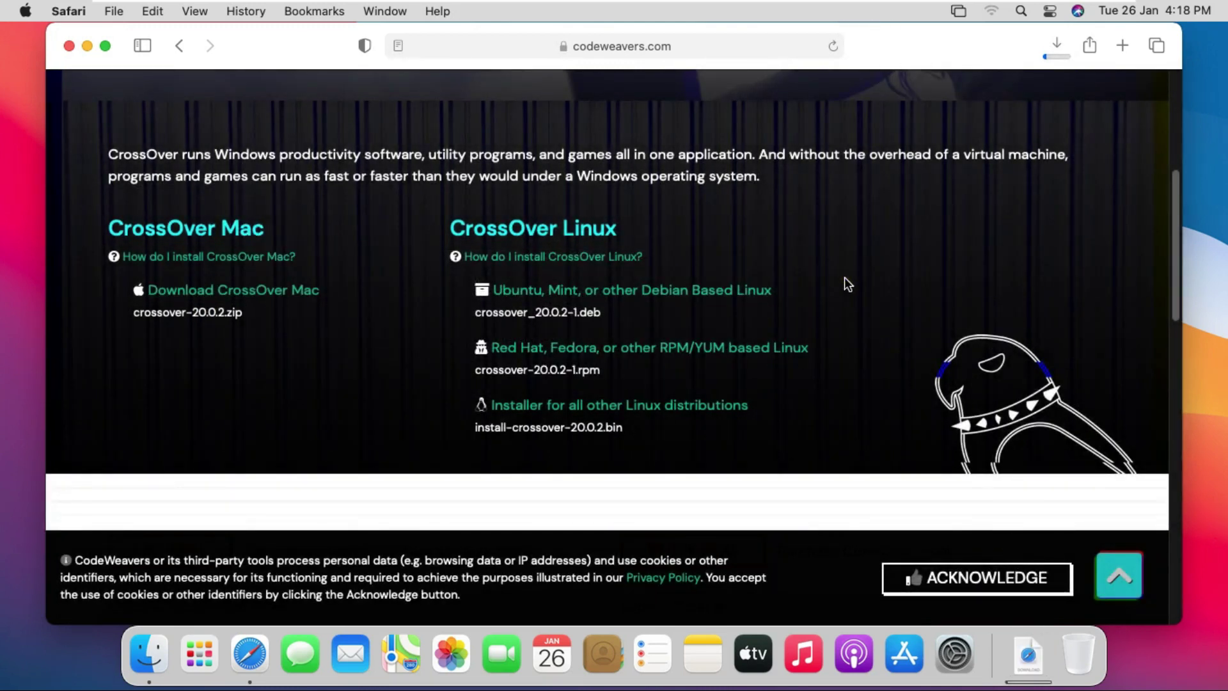
{"action": "left_click", "coordinate": [1057, 47]}
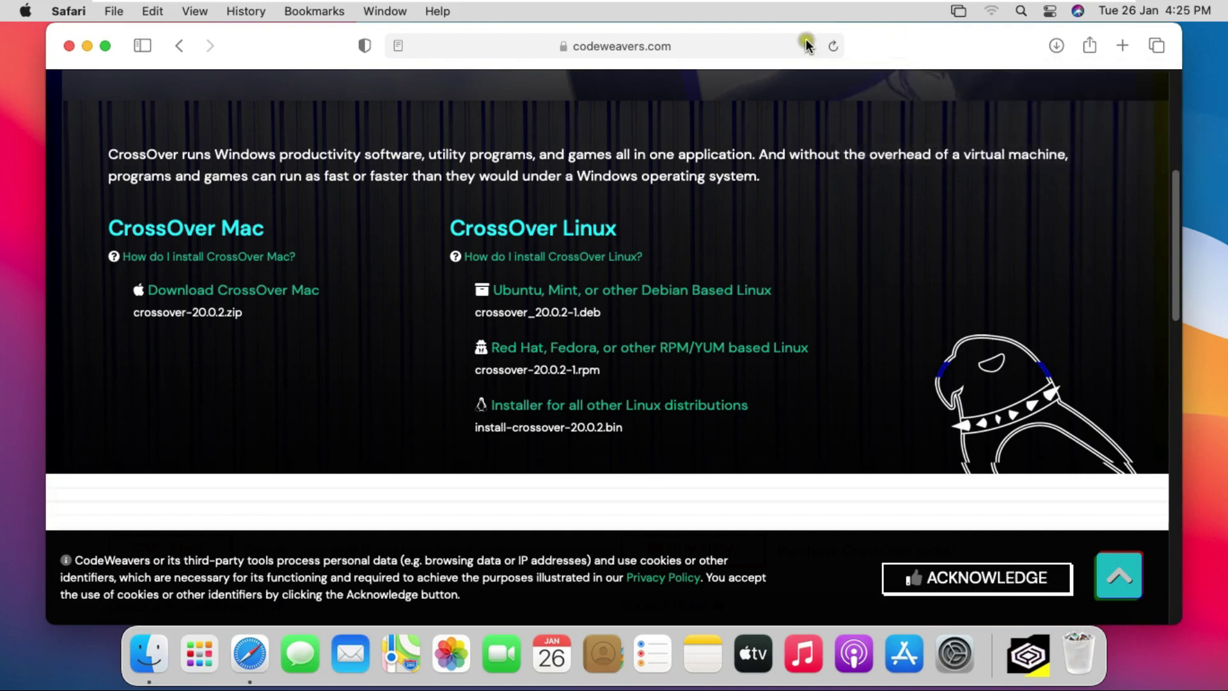
Go back to Google and search for 'download tally'
{"action": "left_click", "coordinate": [673, 47]}
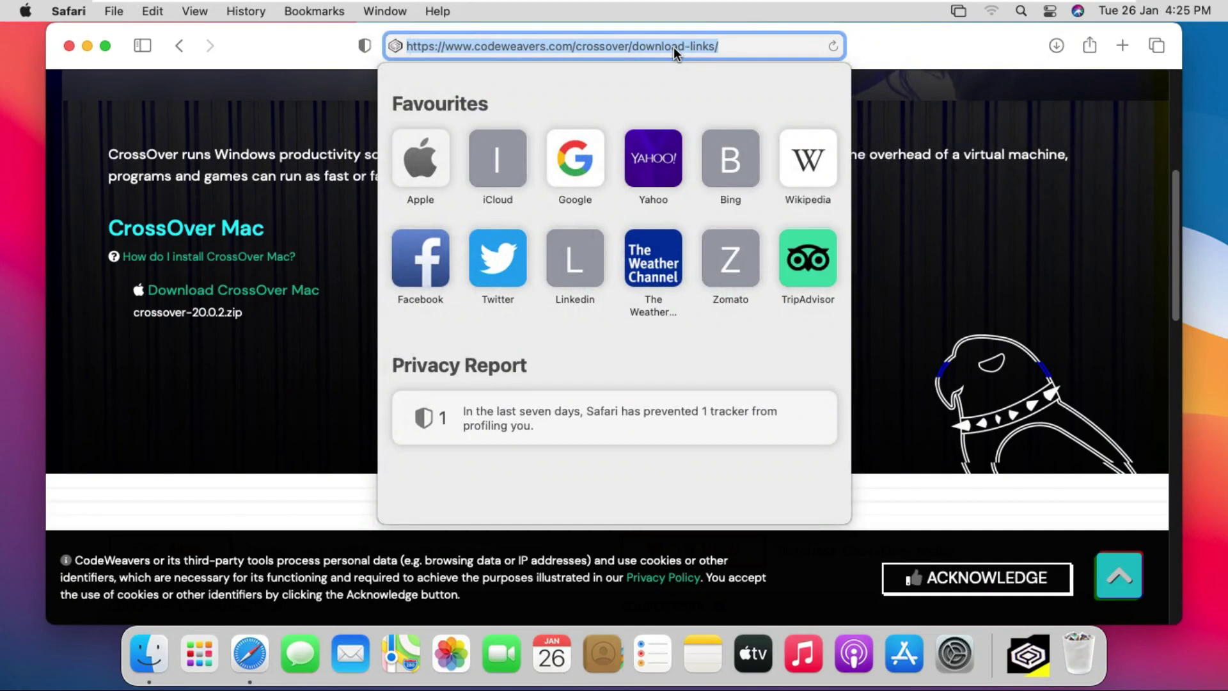
{"action": "type", "text": "googl"}
{"action": "key", "text": "Return"}
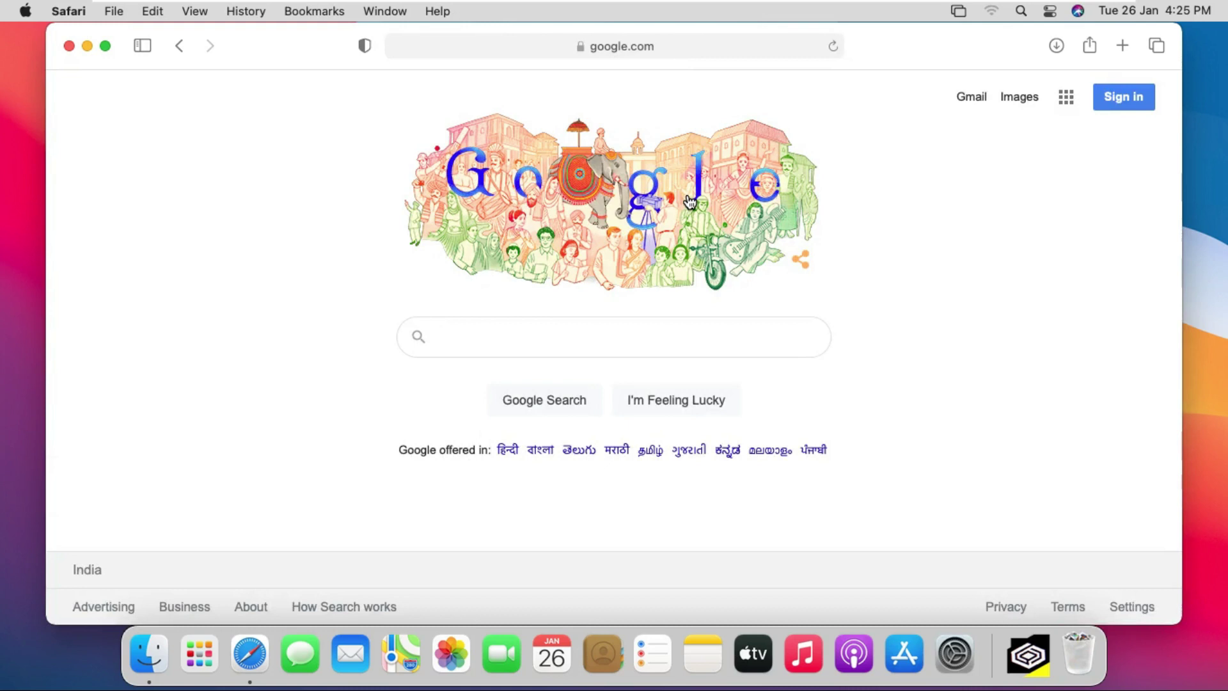
{"action": "type", "text": "do"}
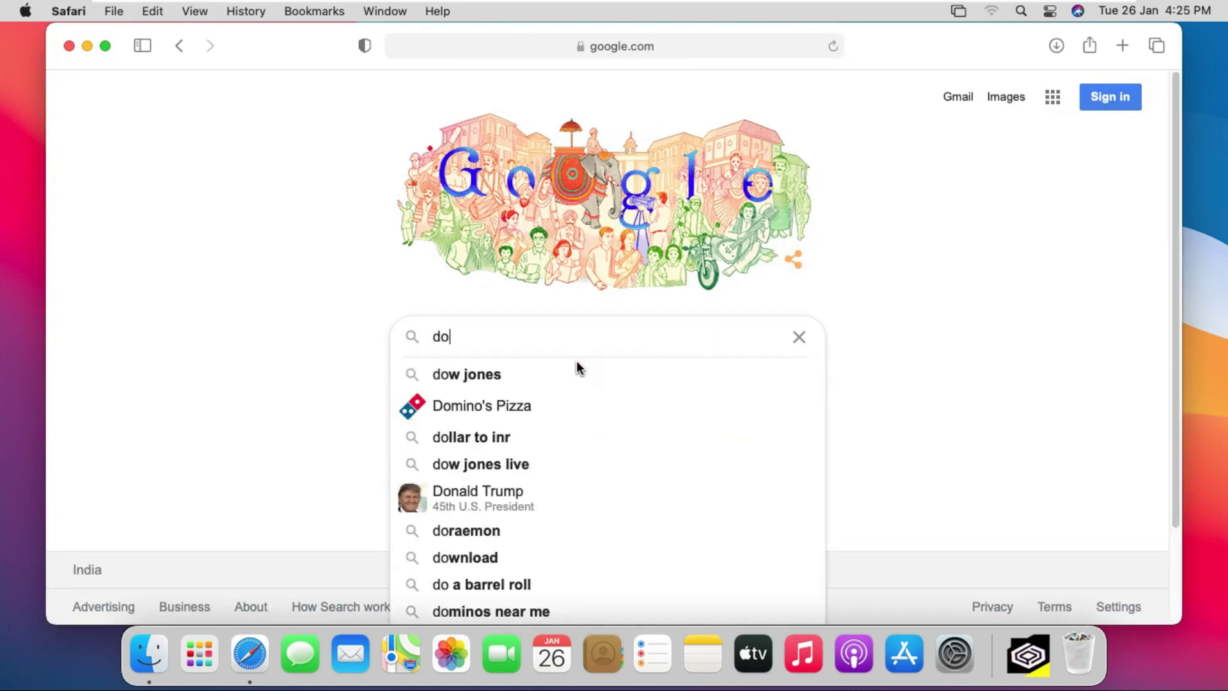
{"action": "type", "text": "wnload ta"}
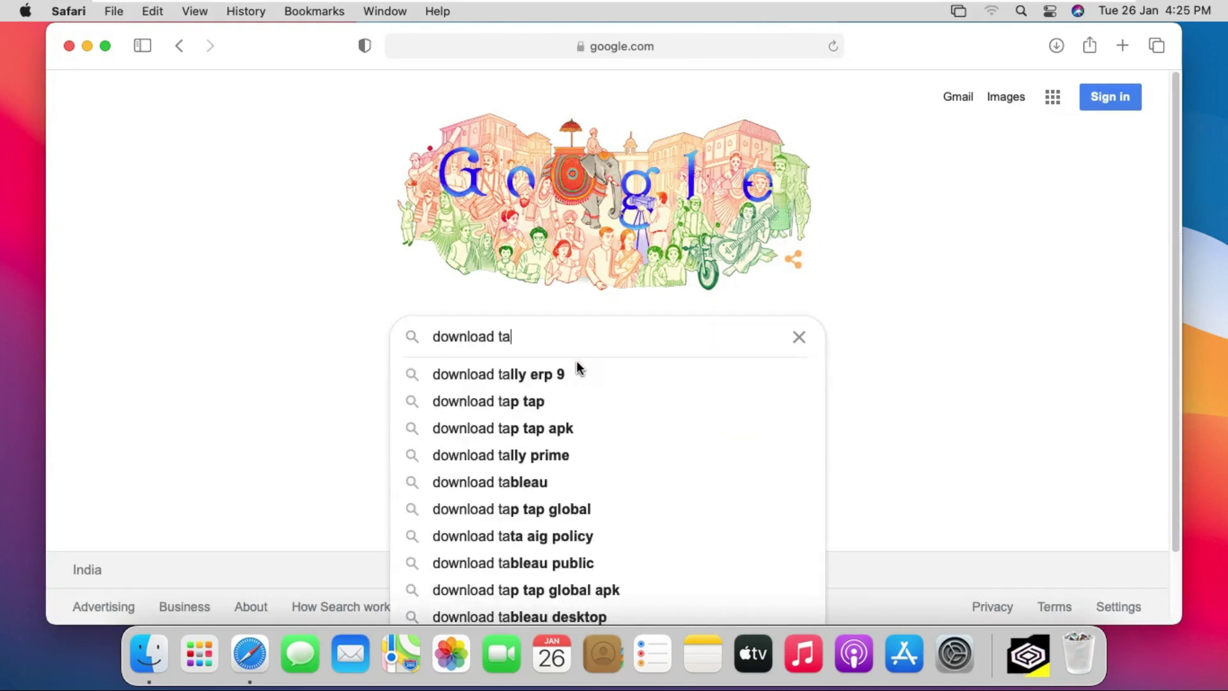
{"action": "type", "text": "lly"}
{"action": "key", "text": "Return"}
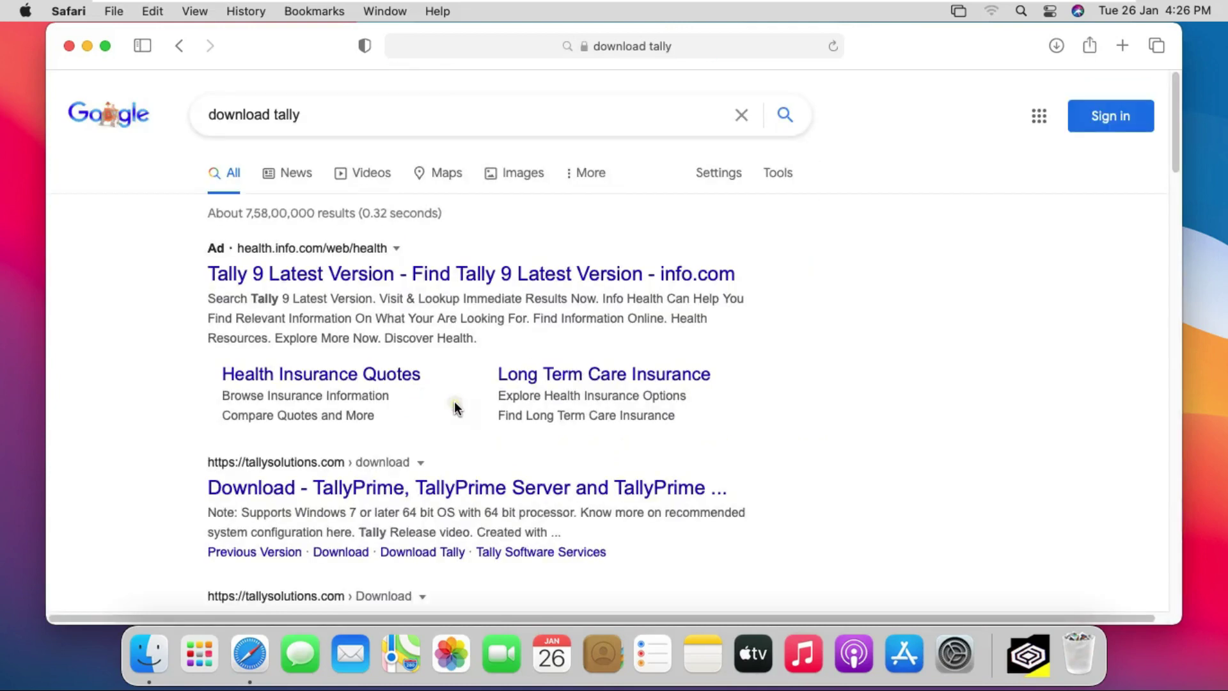
Open the tallysolutions.com TallyPrime download page and scroll to the previous versions link
{"action": "left_click", "coordinate": [401, 493]}
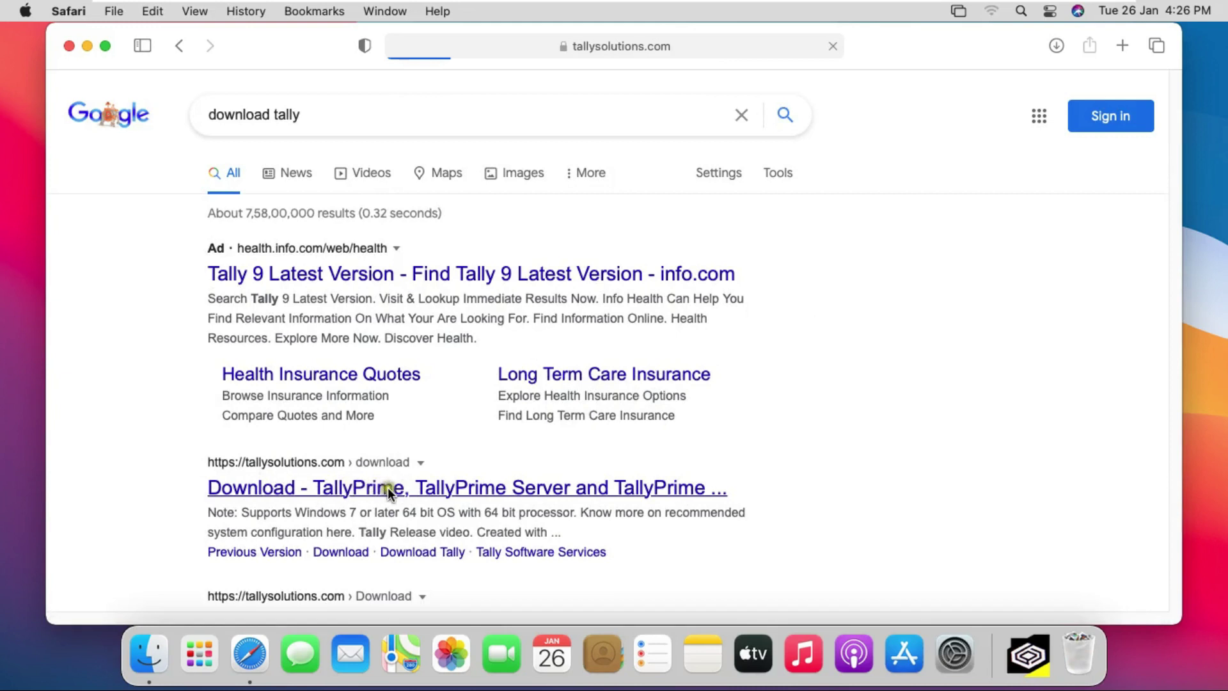
{"action": "scroll", "coordinate": [903, 384], "scroll_direction": "down", "scroll_amount": 1}
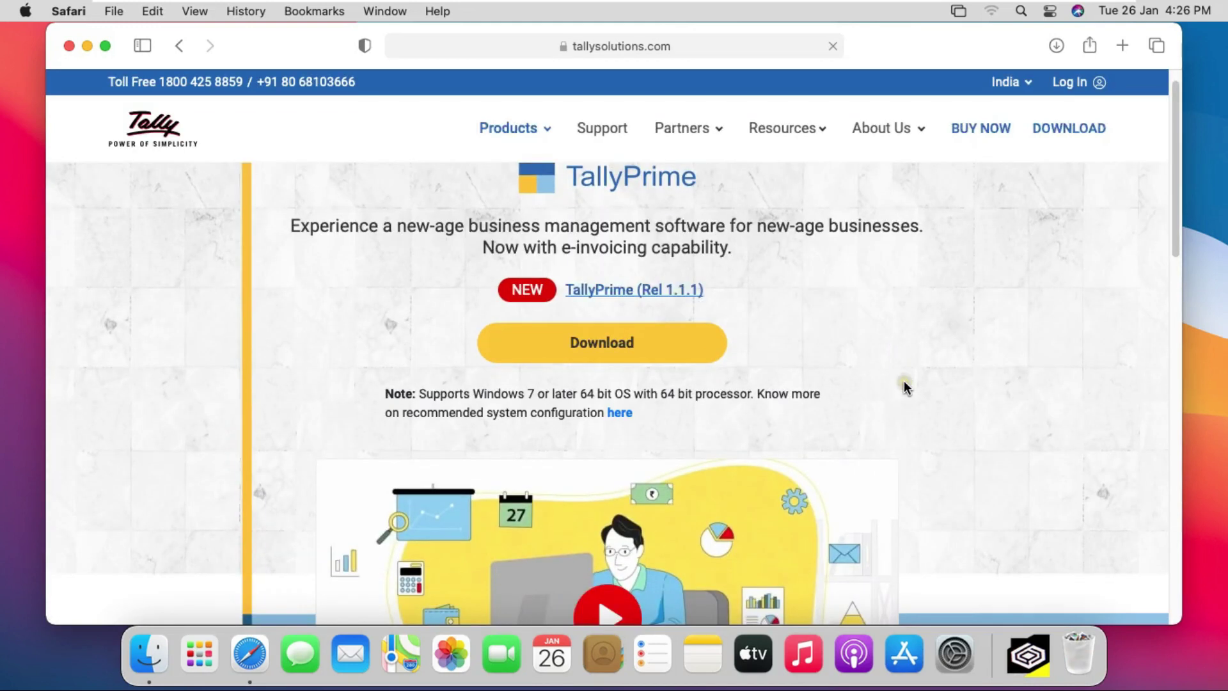
{"action": "scroll", "coordinate": [1085, 312], "scroll_direction": "down", "scroll_amount": 1}
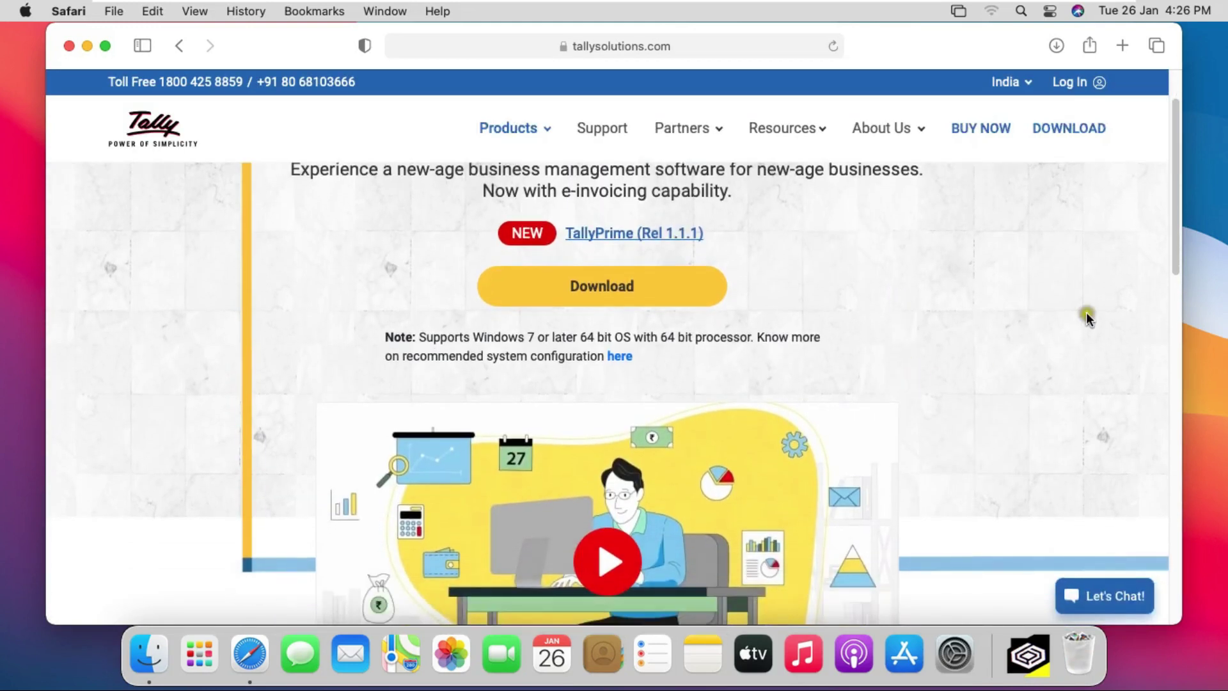
{"action": "scroll", "coordinate": [1174, 262], "scroll_direction": "down", "scroll_amount": 5}
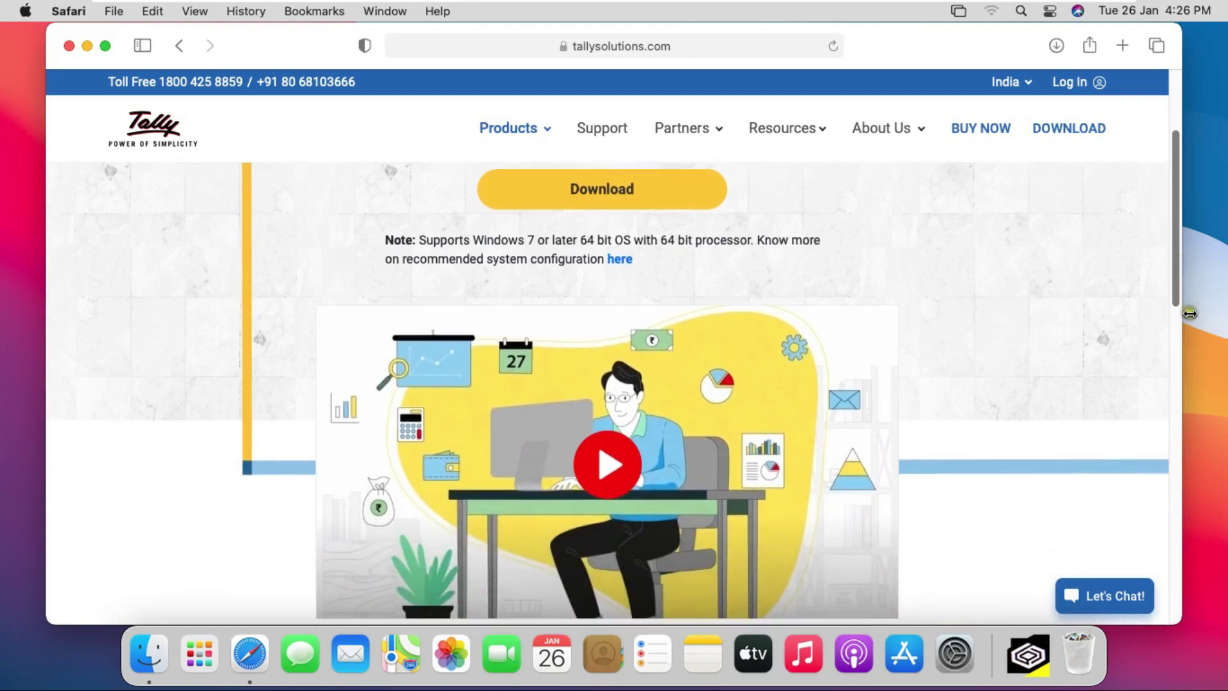
{"action": "scroll", "coordinate": [1192, 357], "scroll_direction": "down", "scroll_amount": 3}
{"action": "scroll", "coordinate": [1192, 390], "scroll_direction": "down", "scroll_amount": 3}
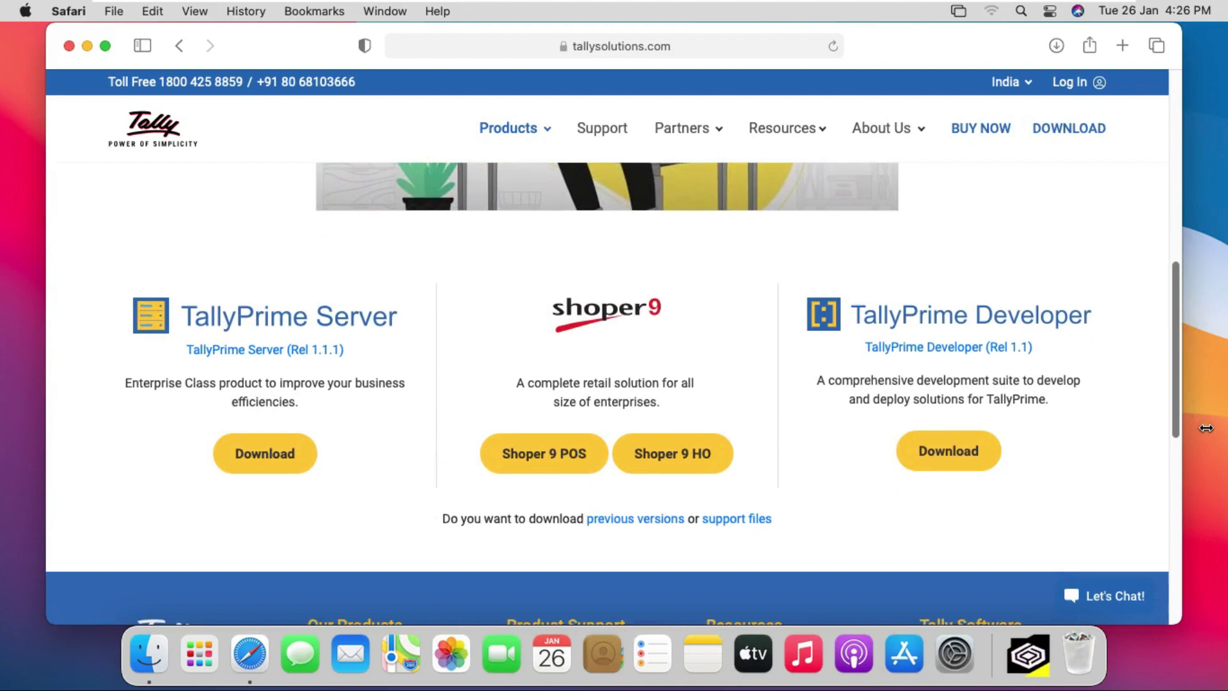
Download the Tally.ERP 9 Release 6.6.3 installer from previous versions, allowing the site's downloads
{"action": "left_click", "coordinate": [643, 519]}
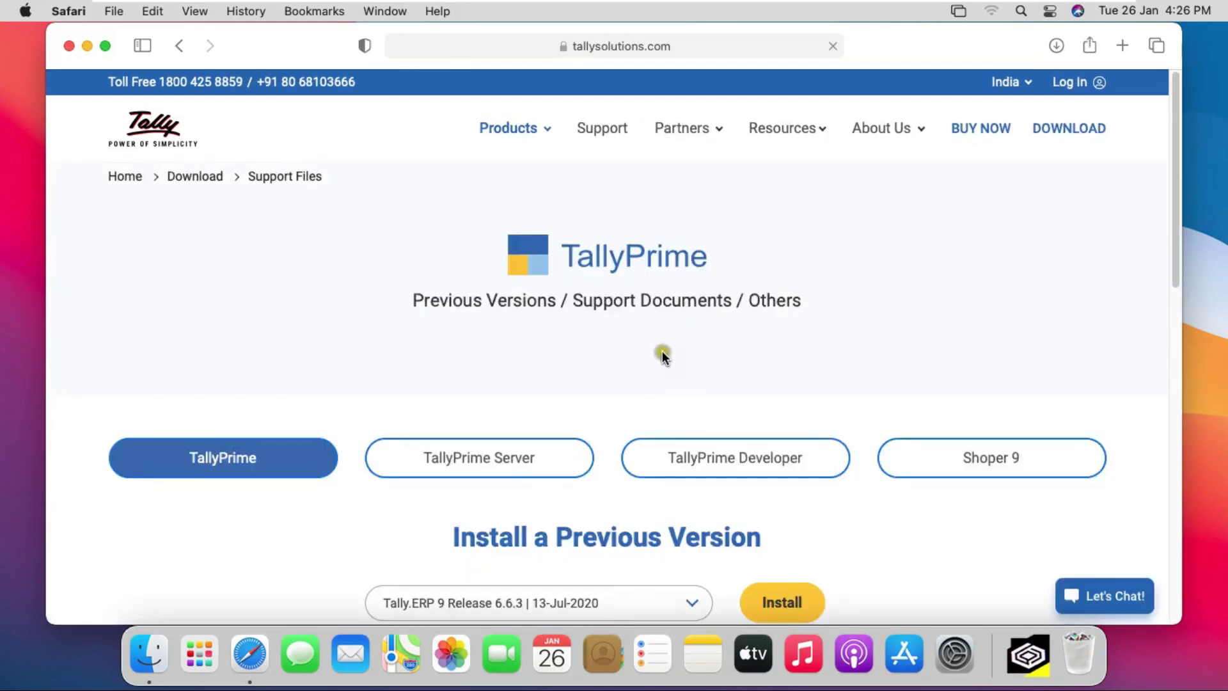
{"action": "scroll", "coordinate": [576, 511], "scroll_direction": "down", "scroll_amount": 1}
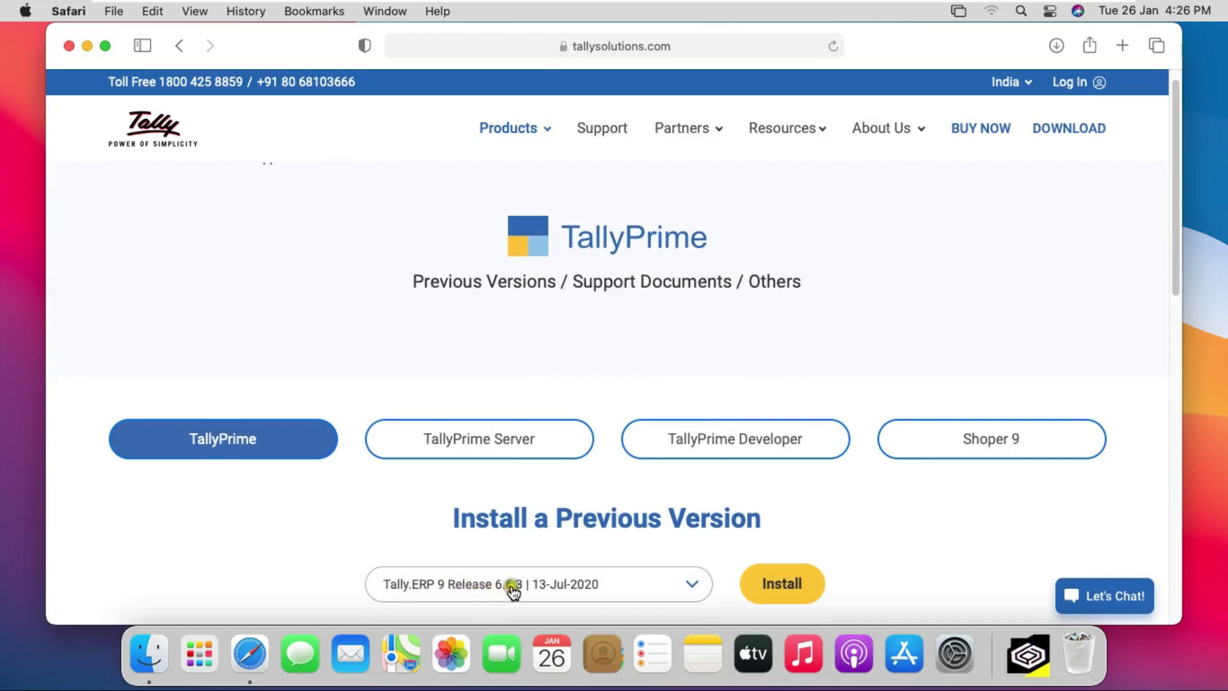
{"action": "left_click", "coordinate": [770, 582]}
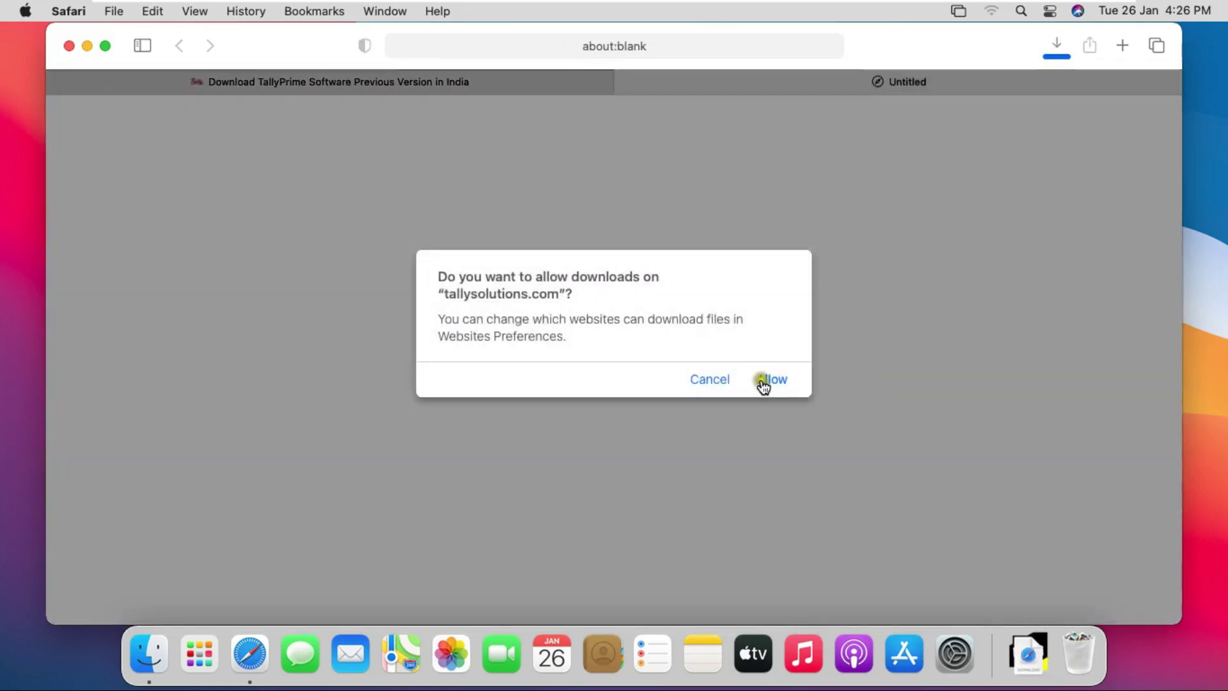
{"action": "left_click", "coordinate": [763, 380]}
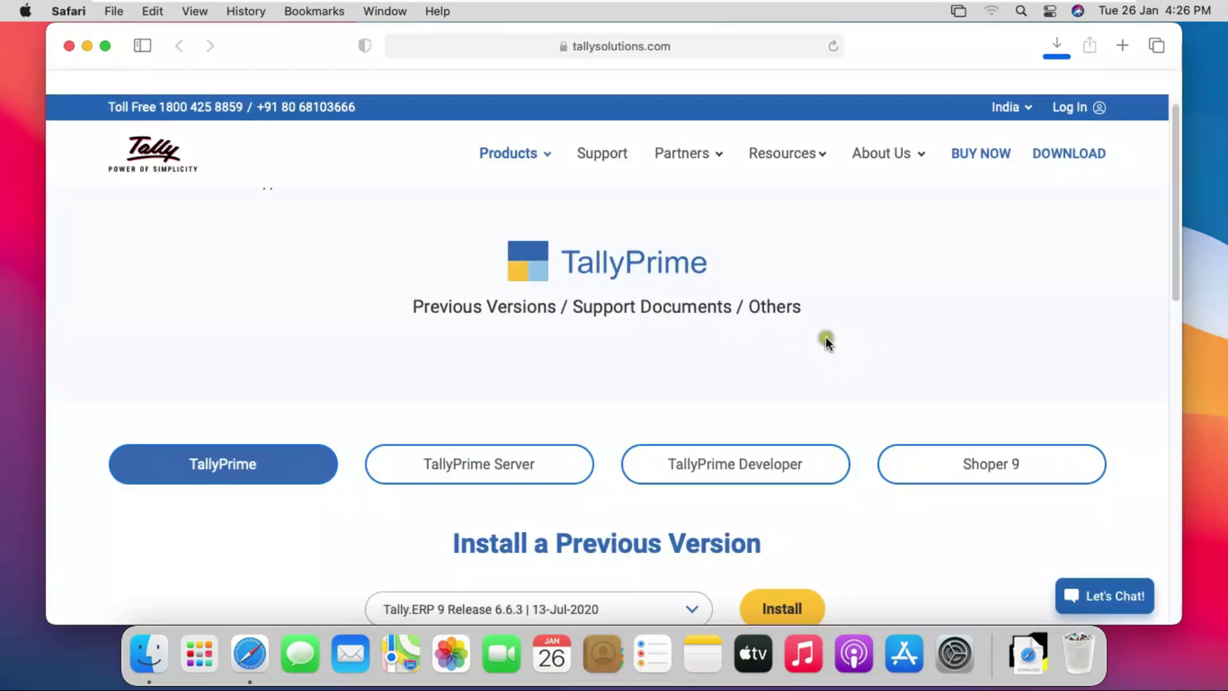
Confirm the 118.4 MB setup.exe finished downloading and close the Safari window
{"action": "left_click", "coordinate": [1056, 50]}
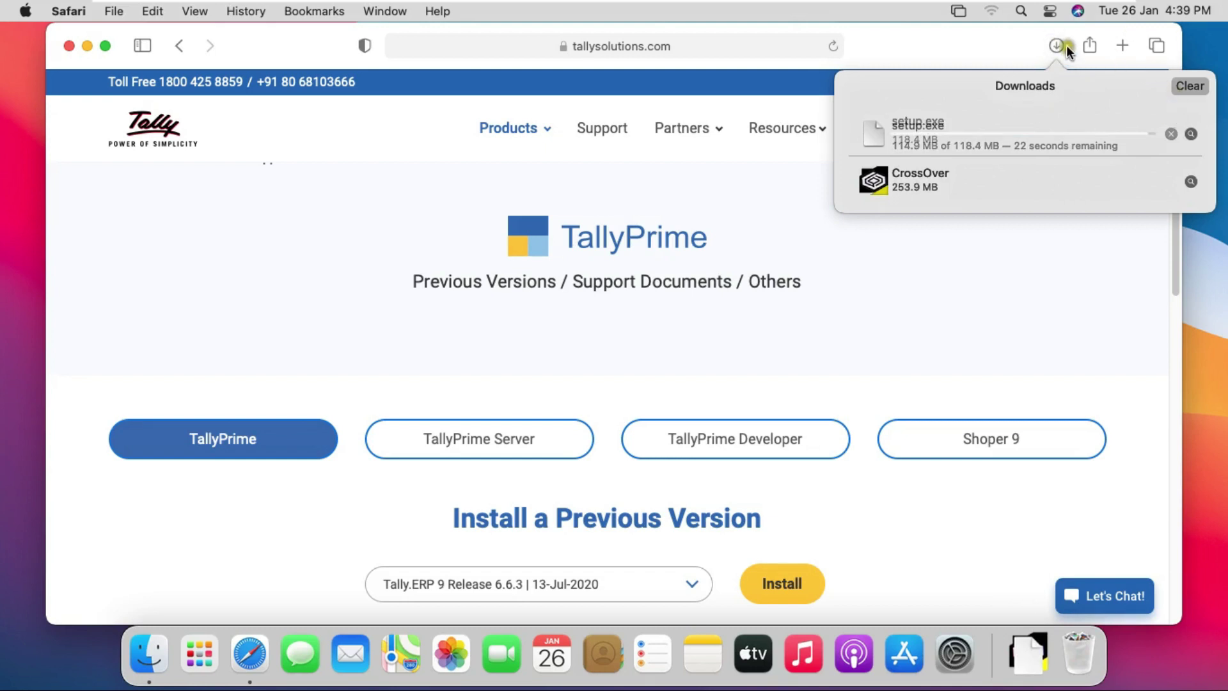
{"action": "left_click", "coordinate": [1064, 46]}
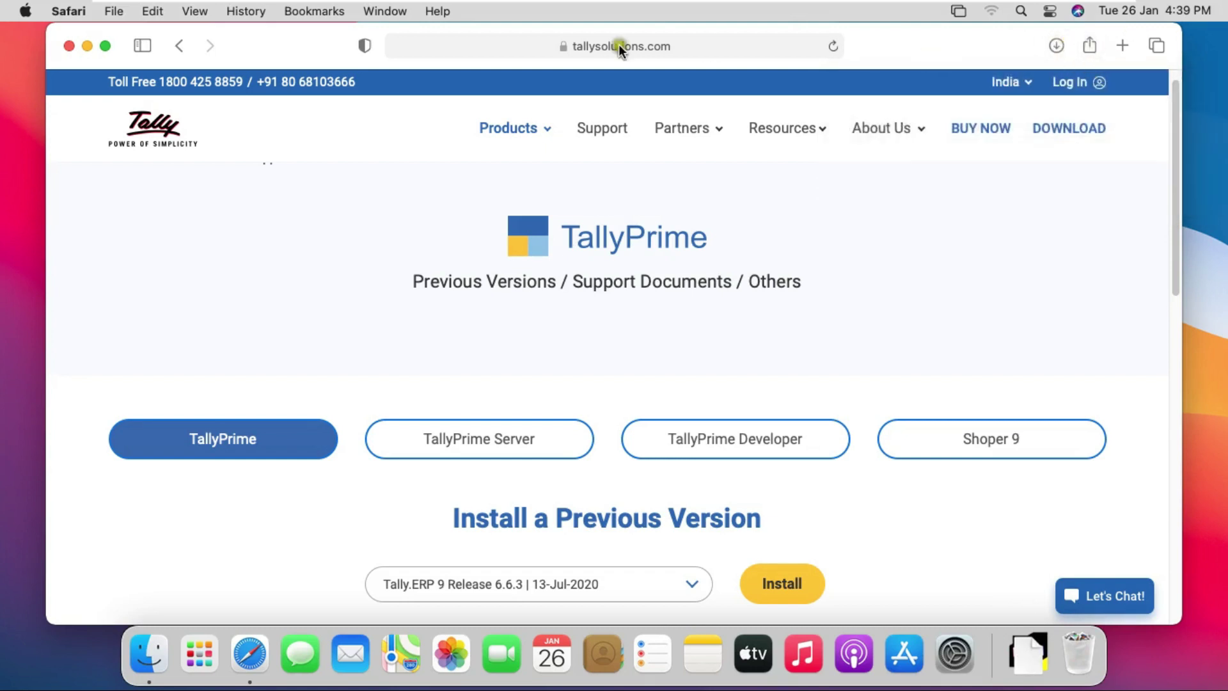
{"action": "left_click", "coordinate": [68, 46]}
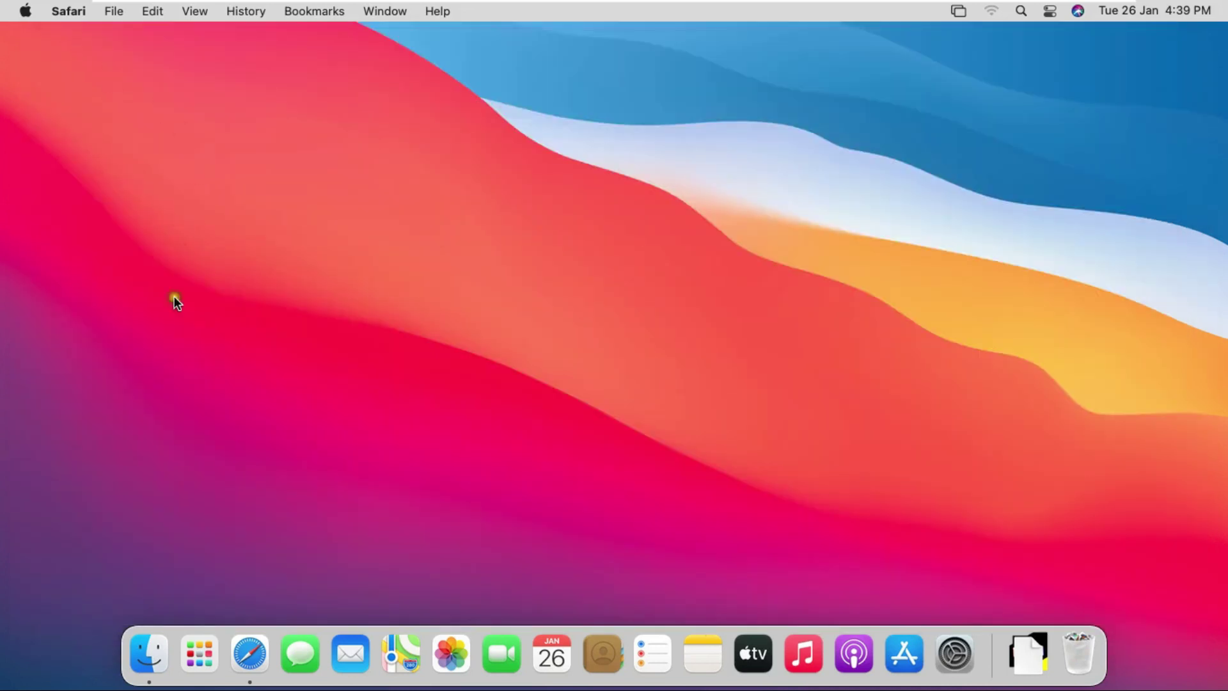
Open the downloaded CrossOver app from Finder's Downloads, approving the internet-download security prompts
{"action": "left_click", "coordinate": [151, 648]}
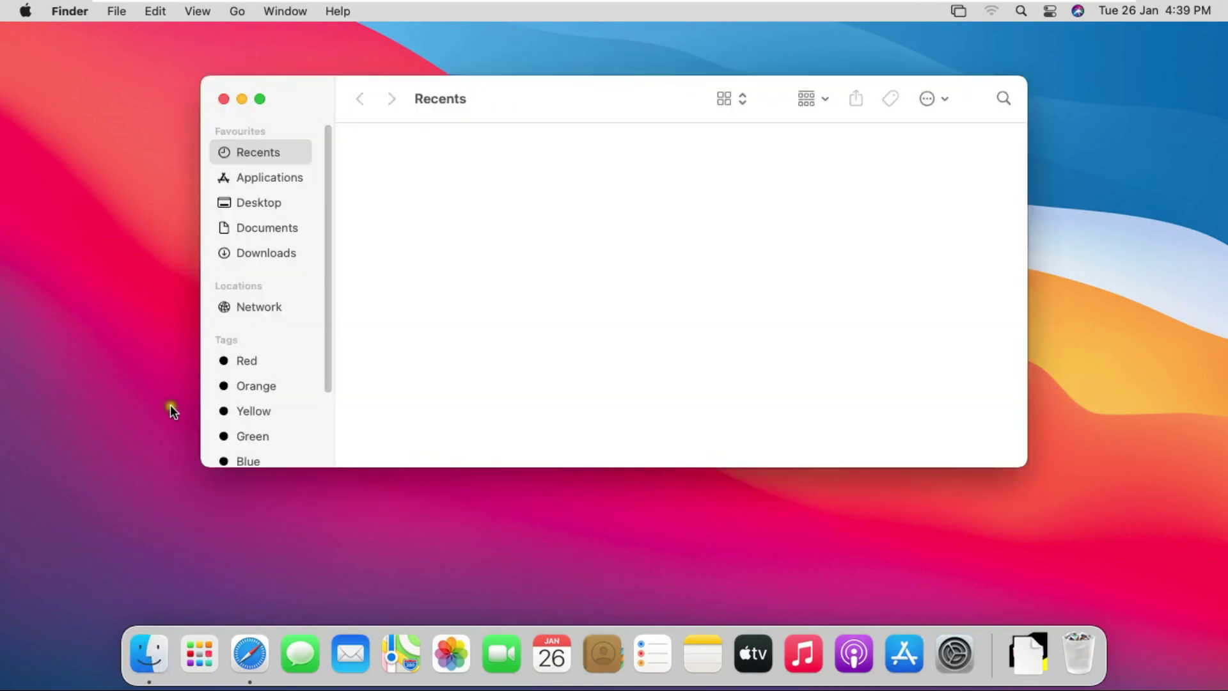
{"action": "left_click", "coordinate": [263, 254]}
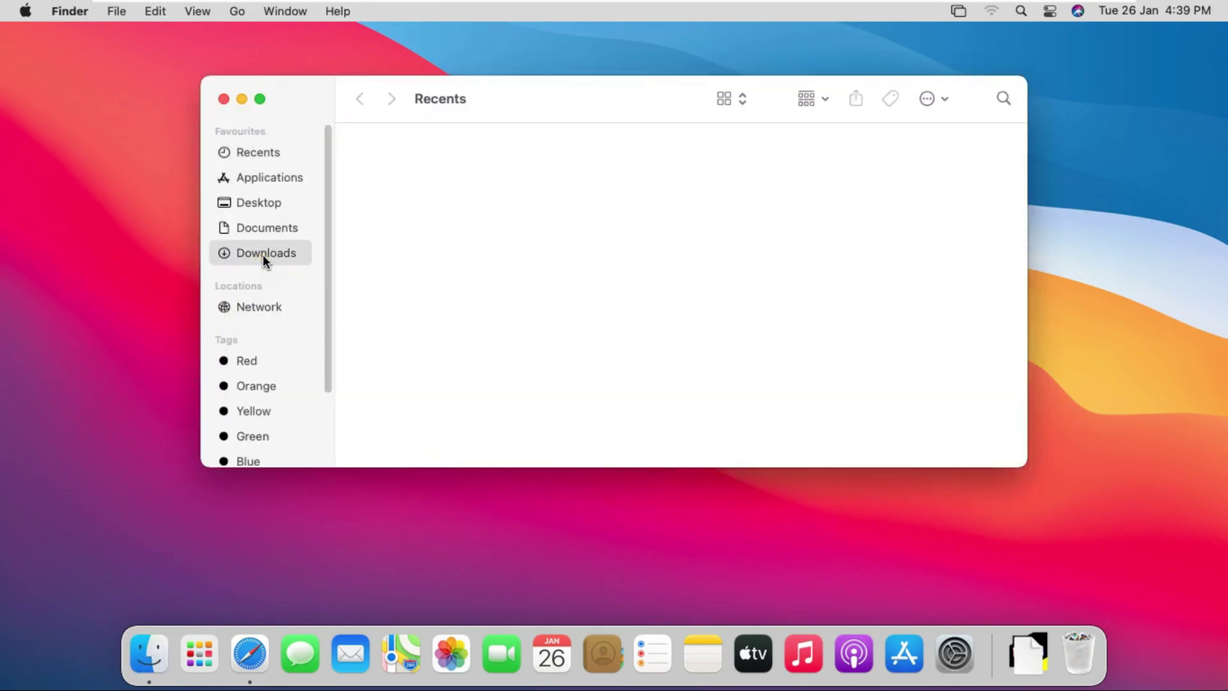
{"action": "left_click", "coordinate": [408, 182]}
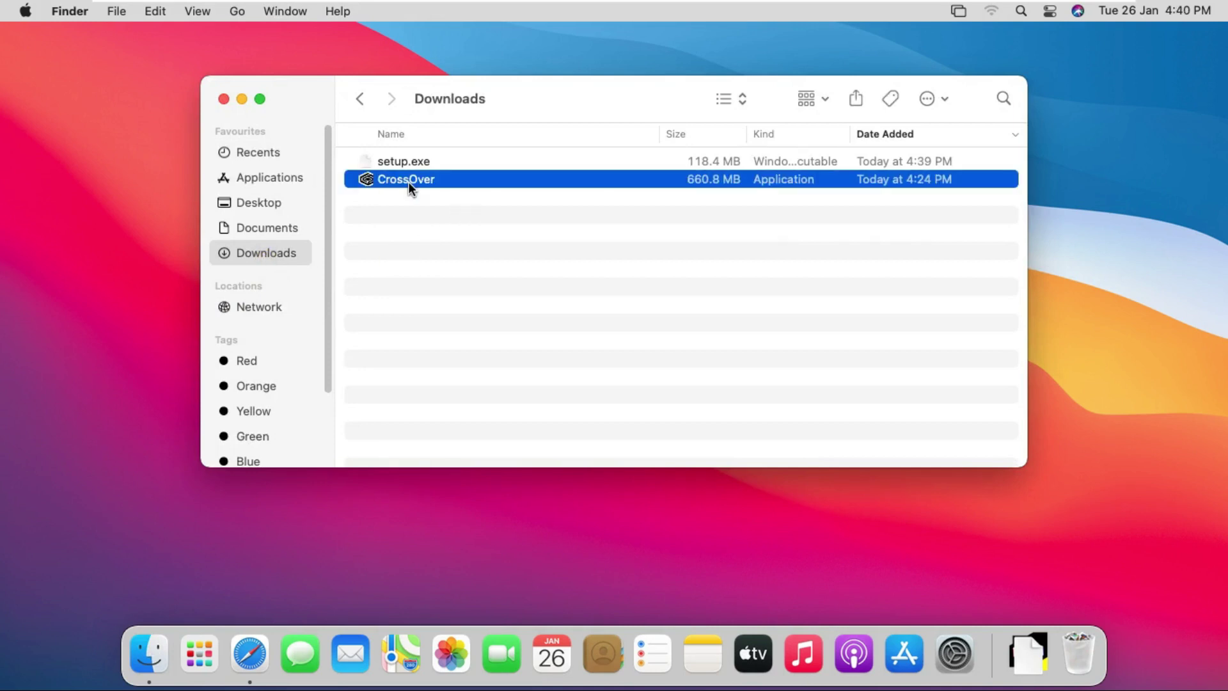
{"action": "right_click", "coordinate": [408, 182]}
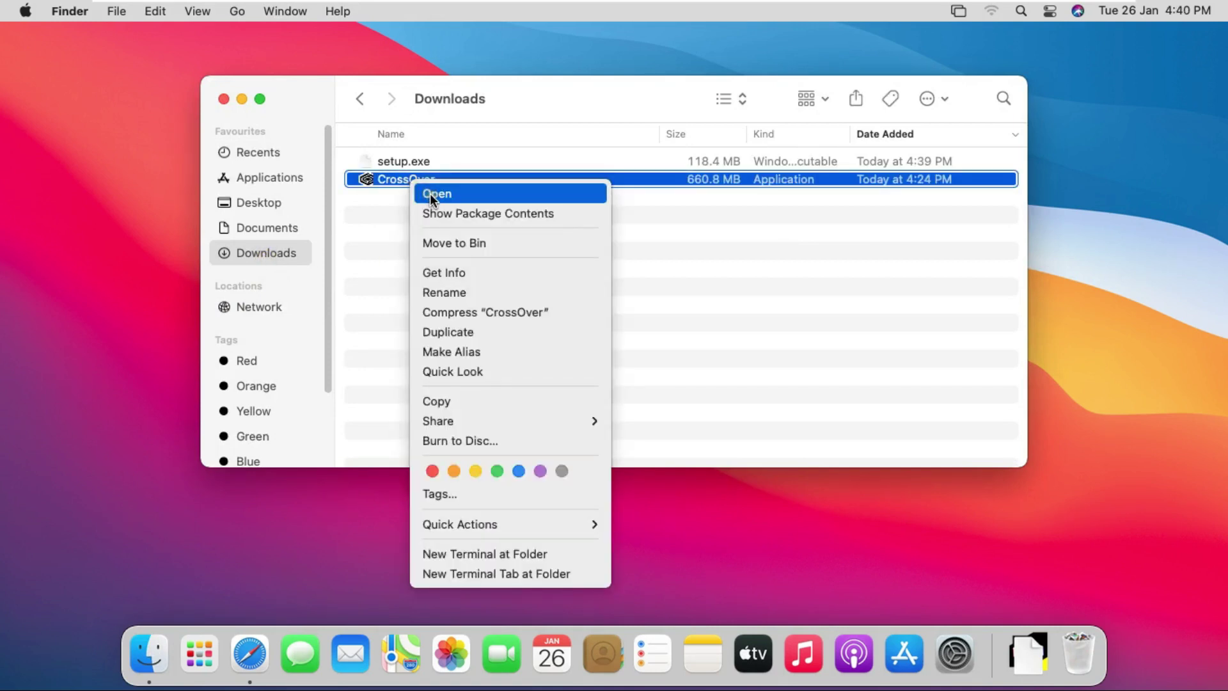
{"action": "left_click", "coordinate": [432, 195]}
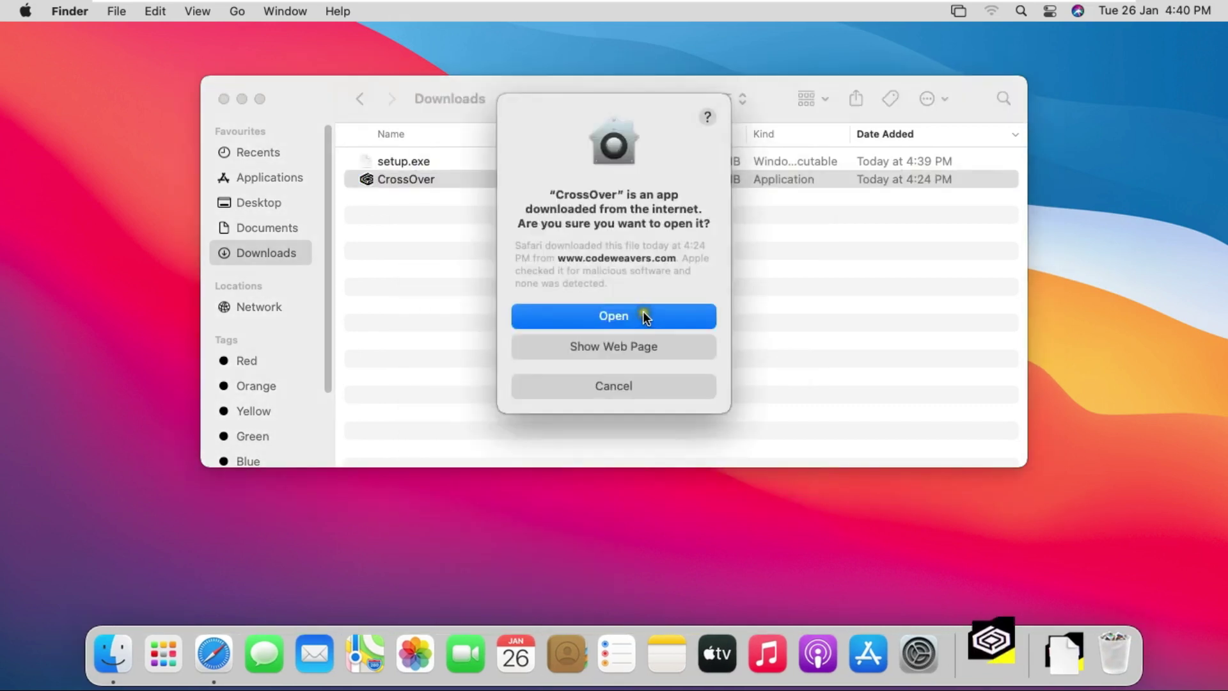
{"action": "left_click", "coordinate": [617, 321]}
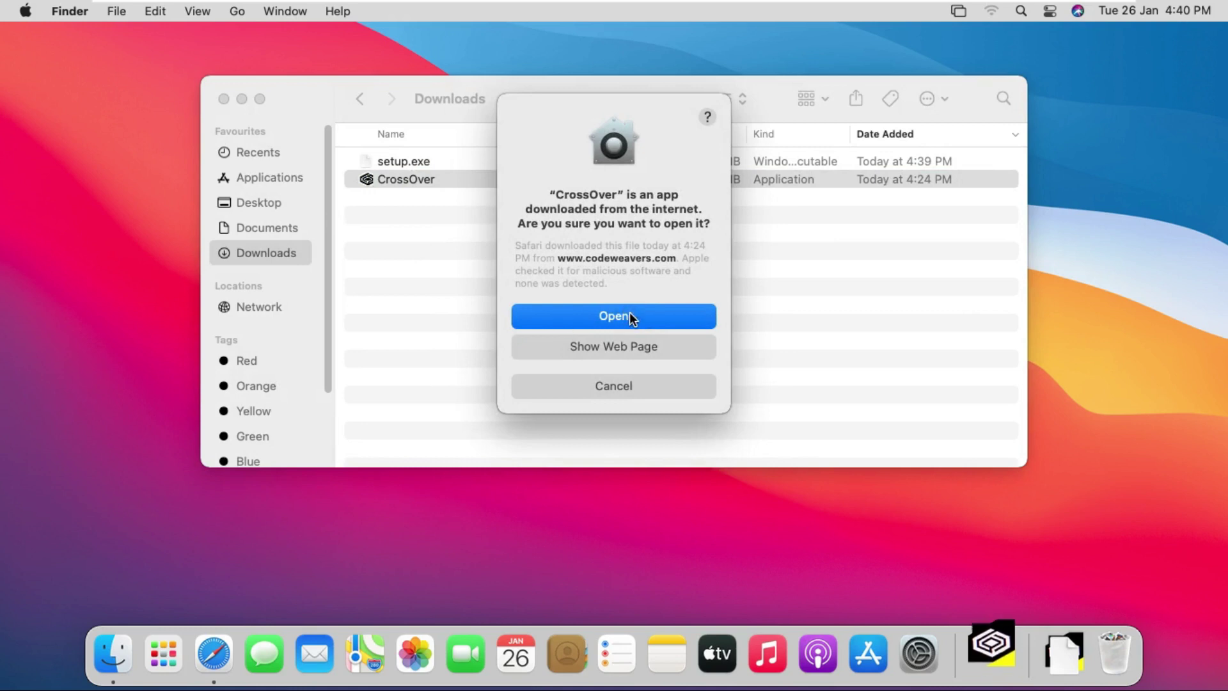
{"action": "left_click", "coordinate": [636, 317]}
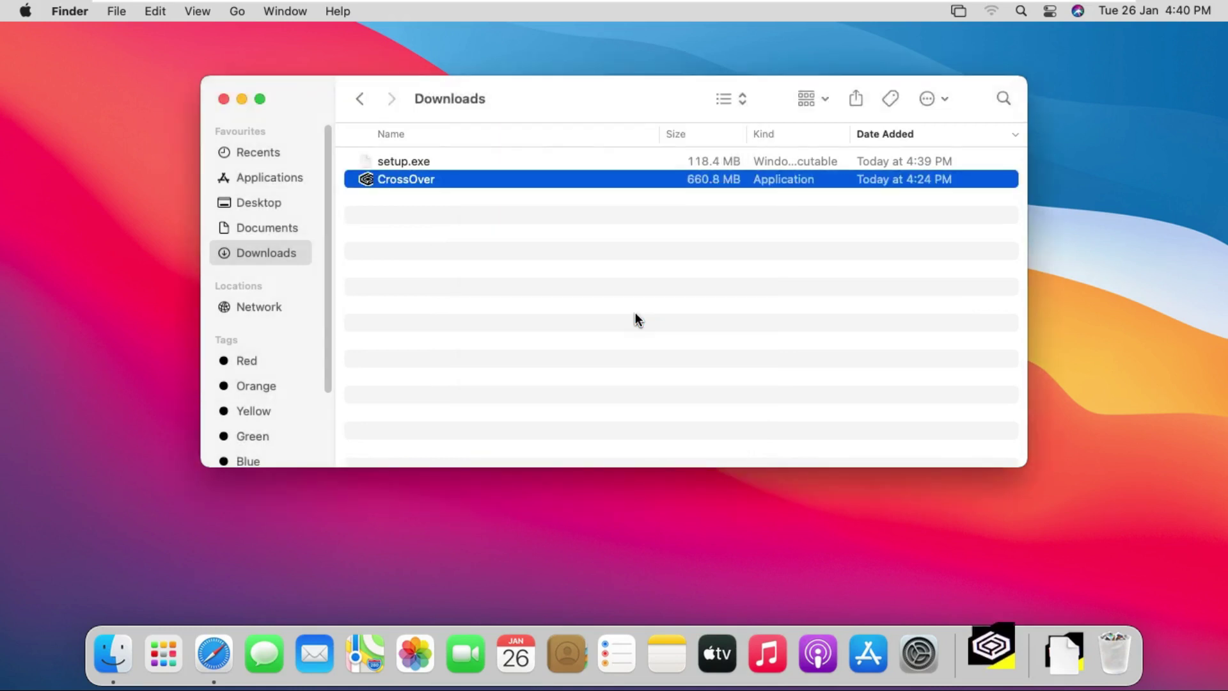
Move CrossOver into the Applications folder and start the 14-day trial
{"action": "left_click", "coordinate": [617, 279]}
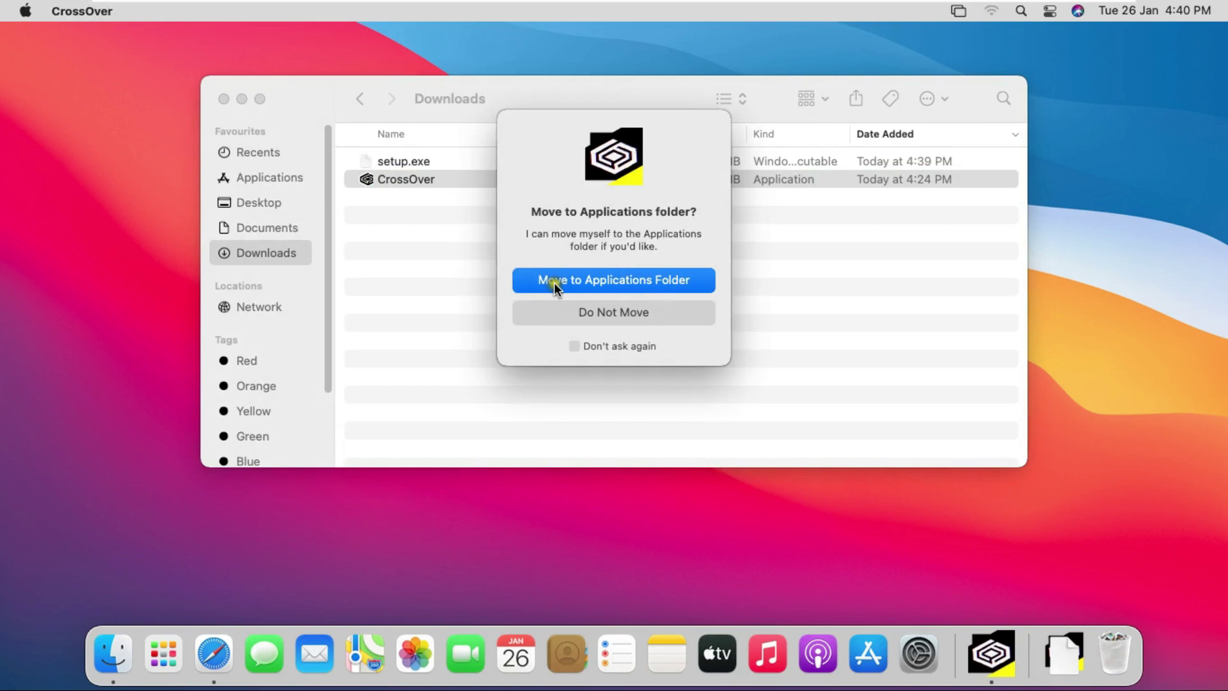
{"action": "left_click", "coordinate": [647, 279]}
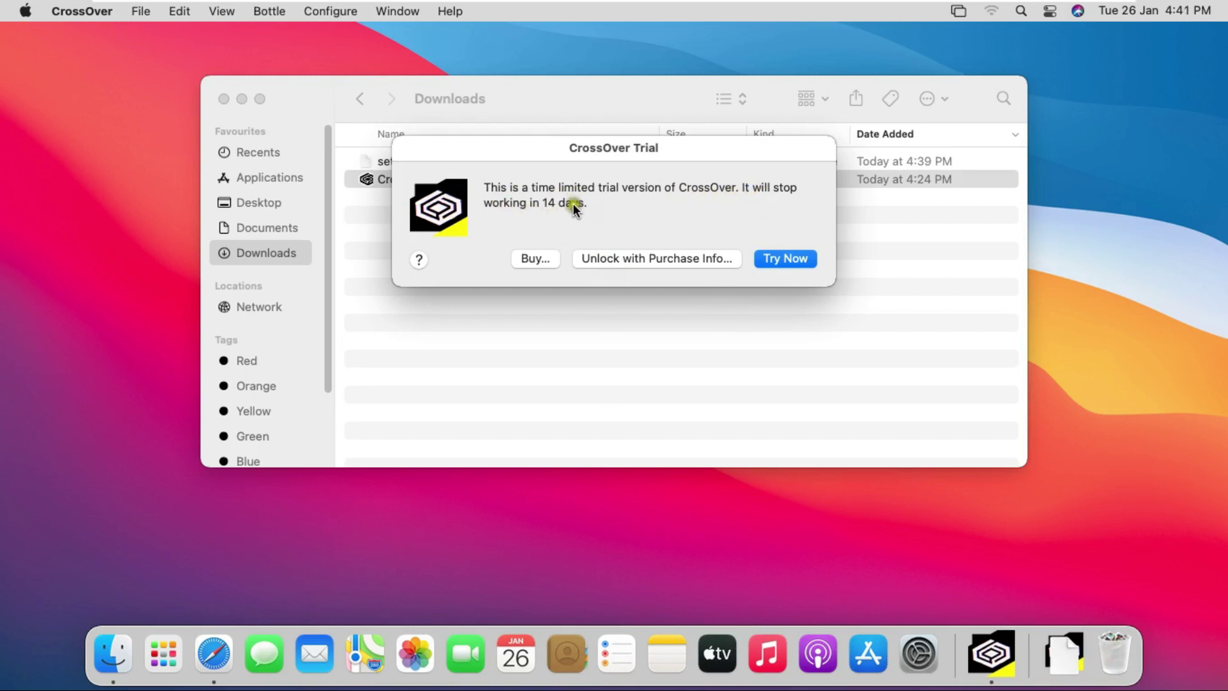
{"action": "left_click", "coordinate": [789, 258]}
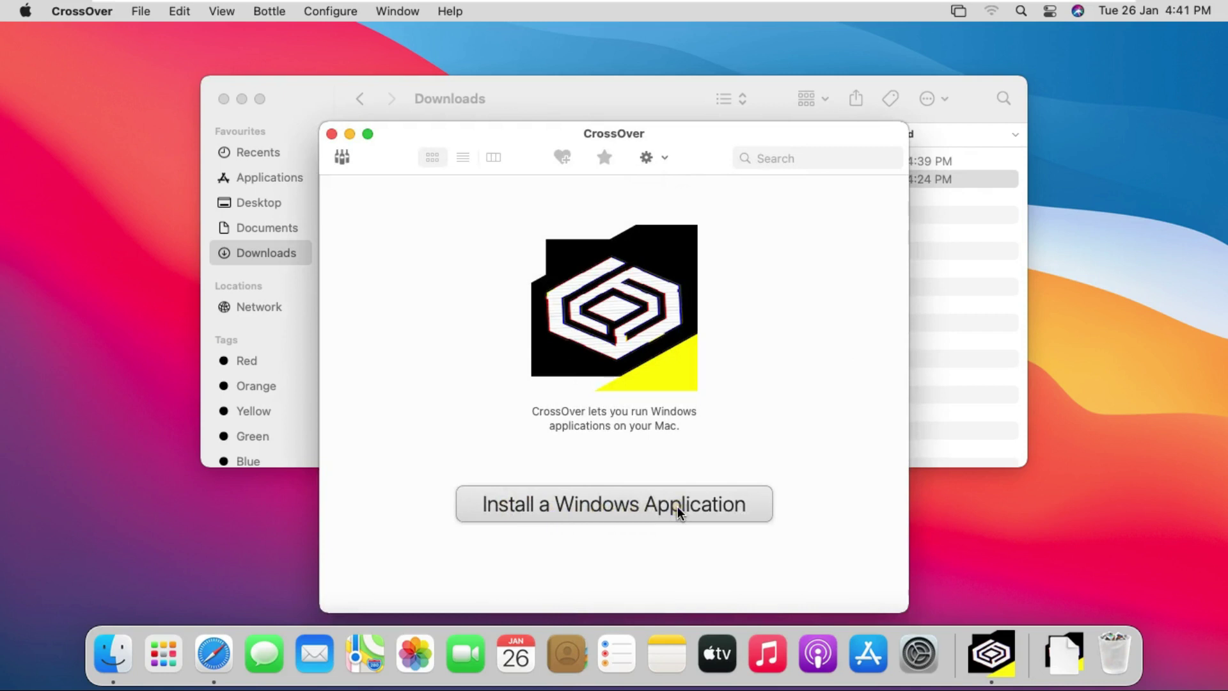
Start a Windows application install and pick Tally 9 after searching 'Tally'
{"action": "left_click", "coordinate": [674, 487]}
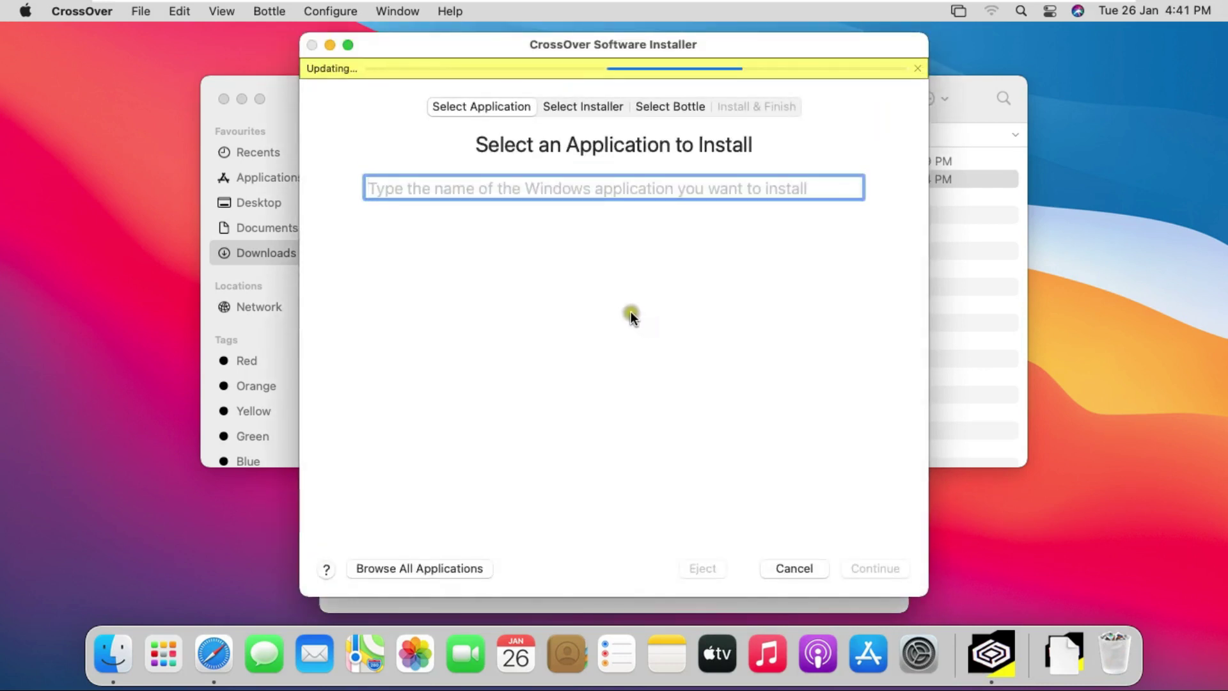
{"action": "left_click", "coordinate": [489, 252]}
{"action": "type", "text": "T"}
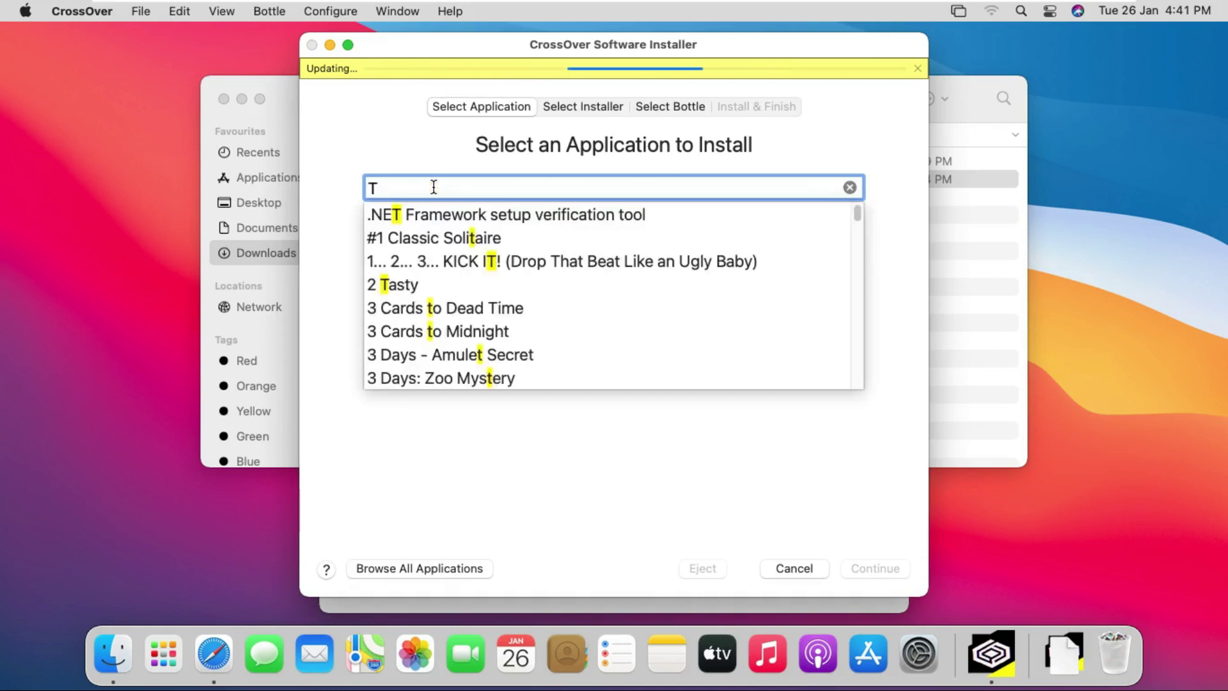
{"action": "type", "text": "ally"}
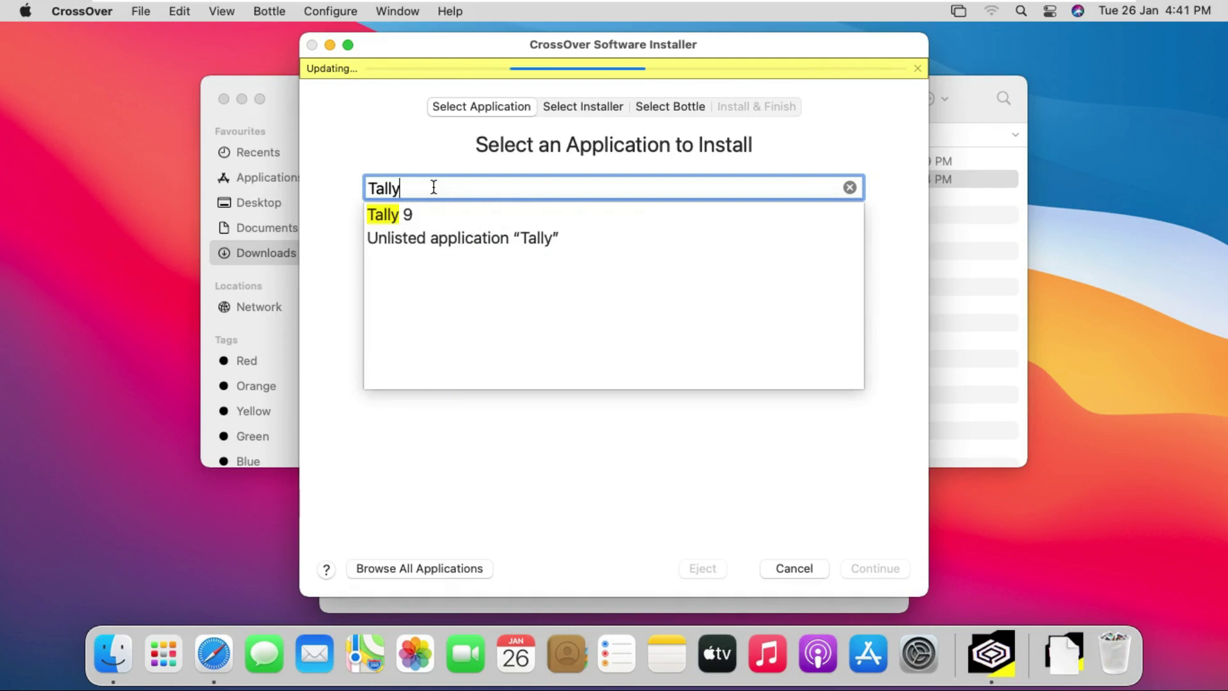
{"action": "left_click", "coordinate": [388, 213]}
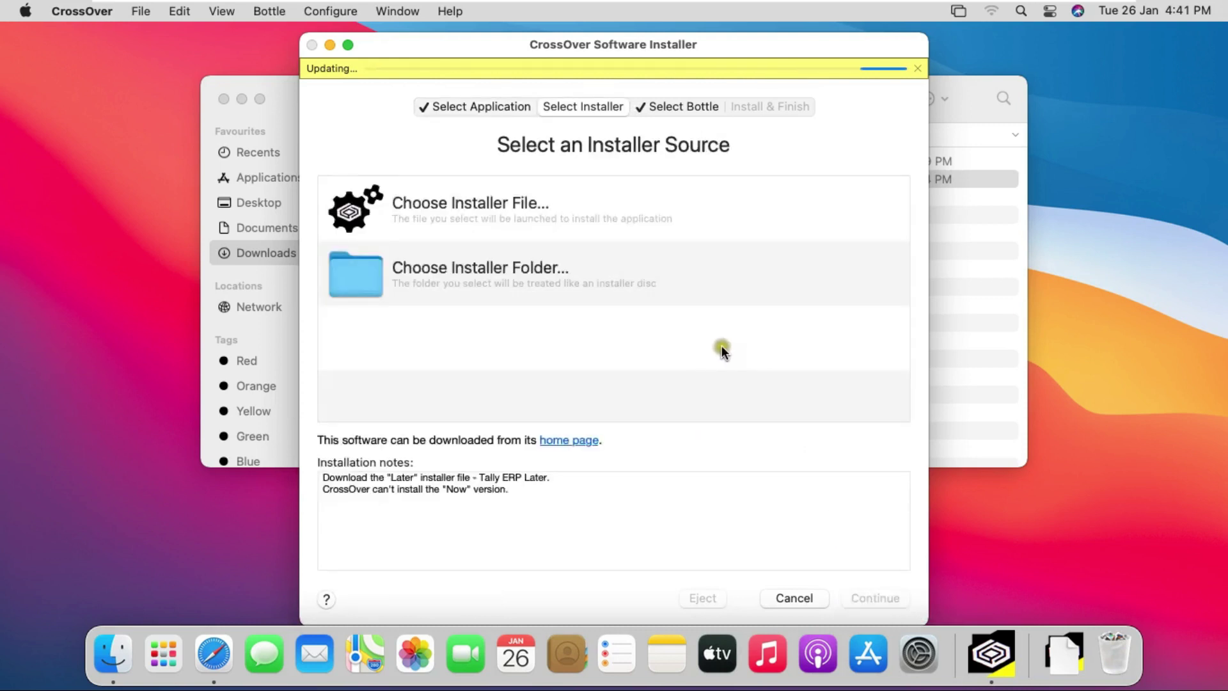
Choose setup.exe from Downloads as the Tally 9 installer and continue to the summary
{"action": "left_click", "coordinate": [470, 206]}
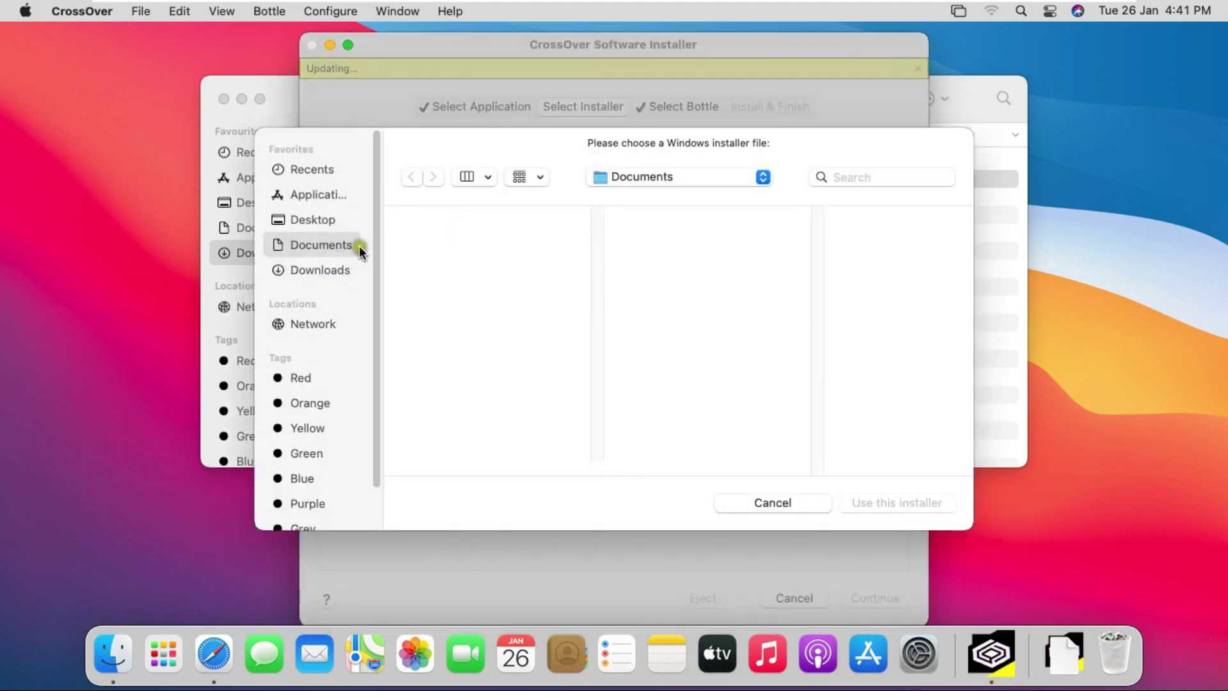
{"action": "left_click", "coordinate": [328, 271]}
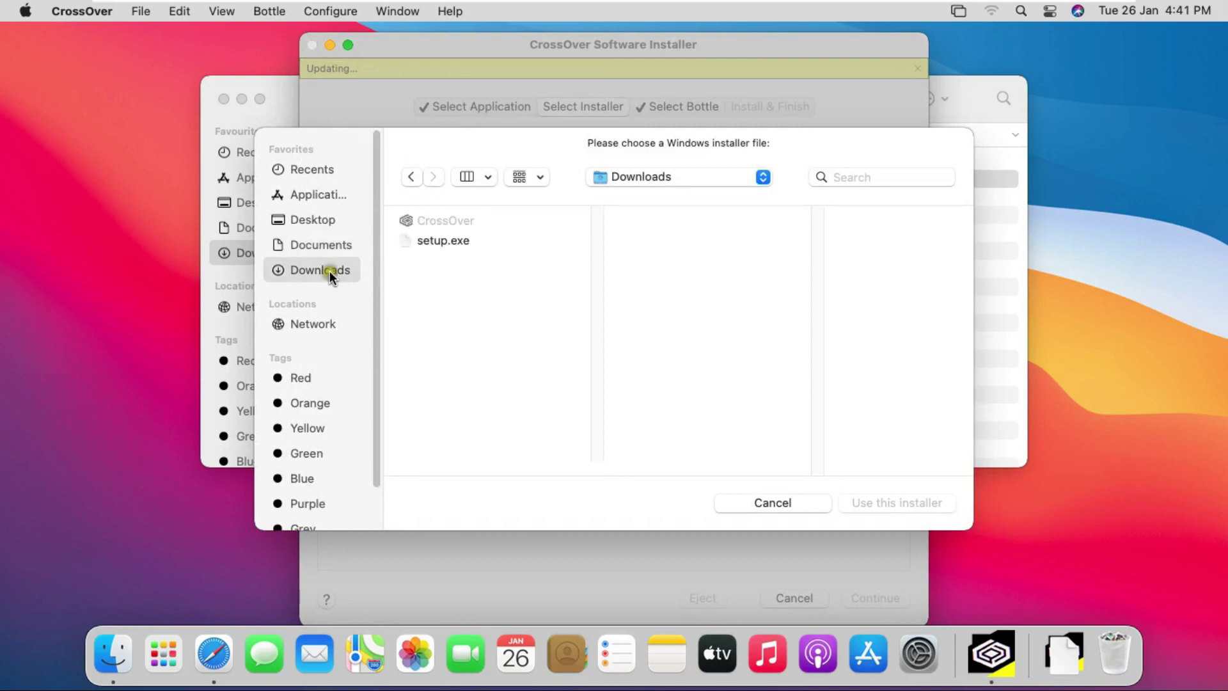
{"action": "left_click", "coordinate": [449, 244]}
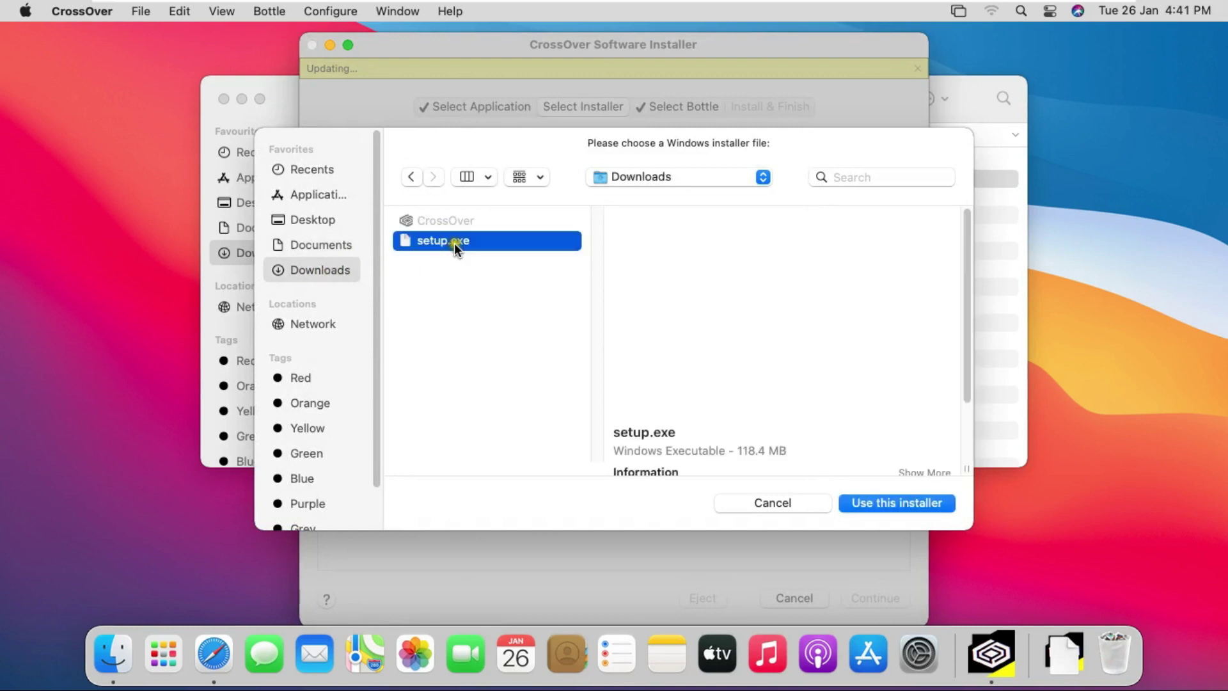
{"action": "left_click", "coordinate": [896, 502]}
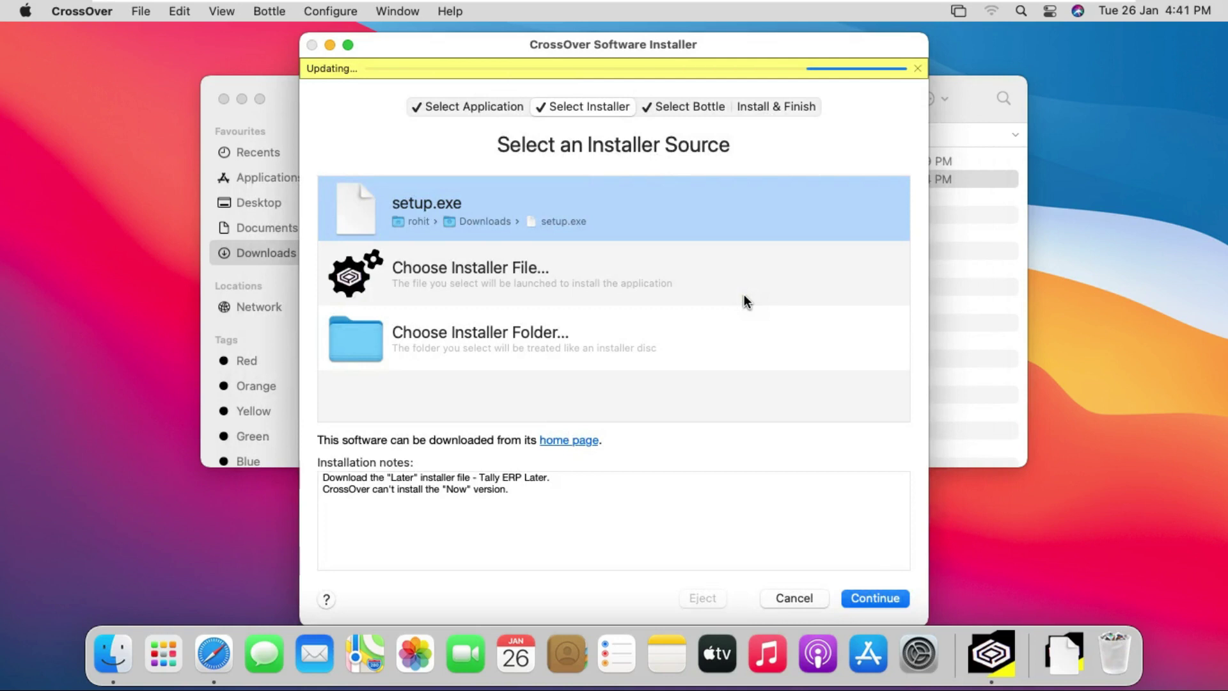
{"action": "left_click", "coordinate": [669, 266]}
{"action": "left_click", "coordinate": [853, 598]}
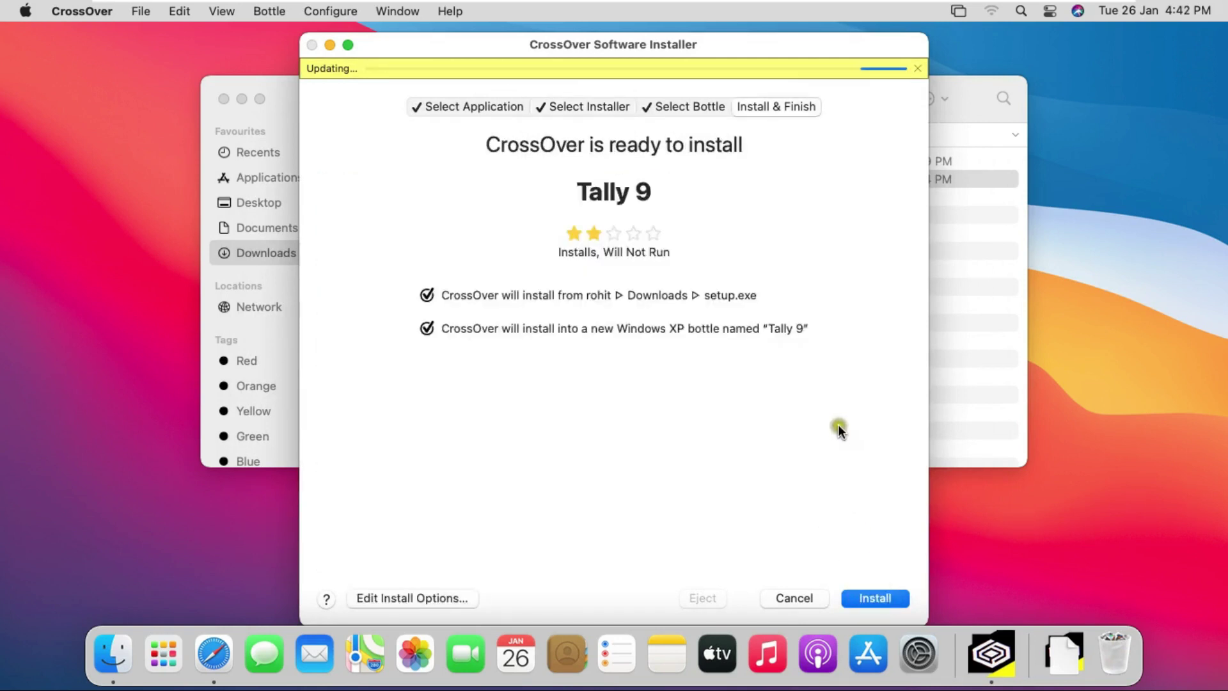
Install Tally.ERP 9 Release 6.6.3 into a new bottle's default folder and click Done
{"action": "left_click", "coordinate": [898, 601]}
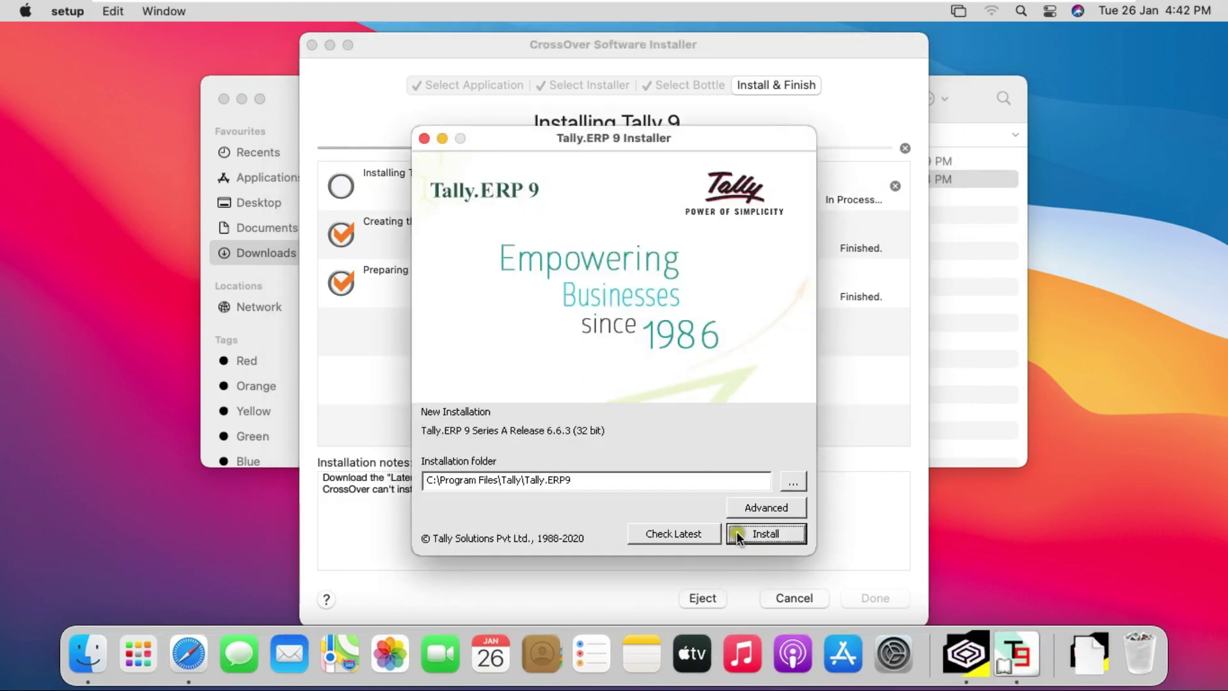
{"action": "left_click", "coordinate": [765, 529]}
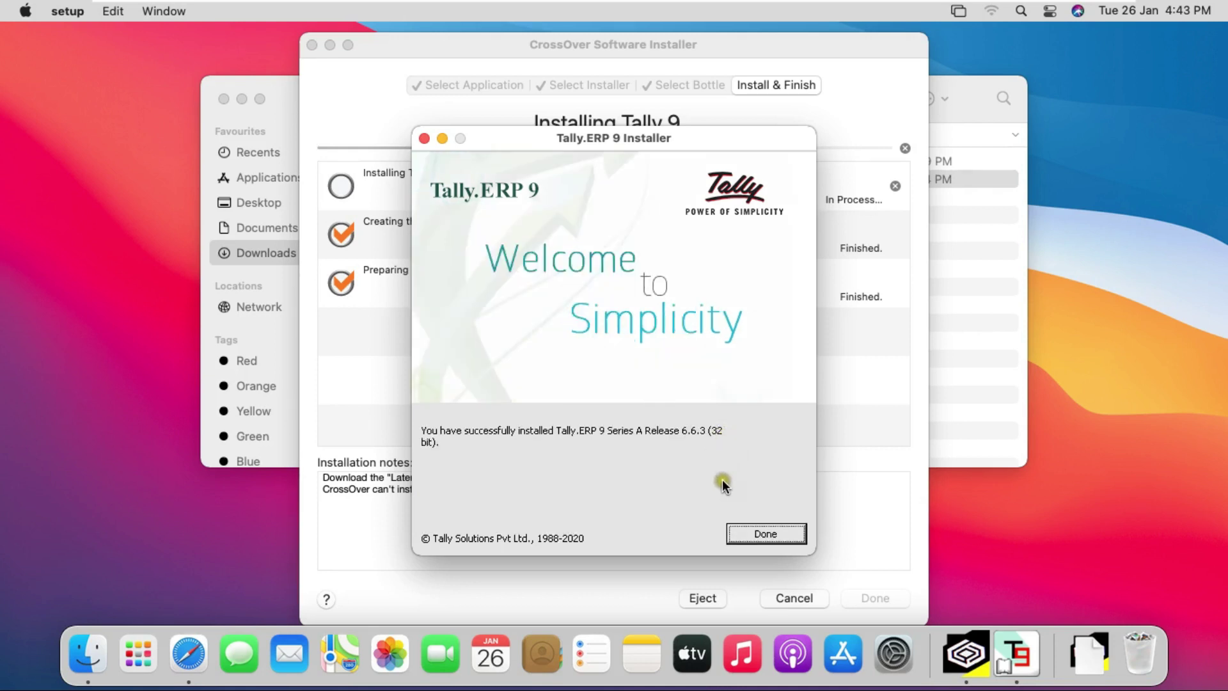
{"action": "left_click", "coordinate": [750, 532]}
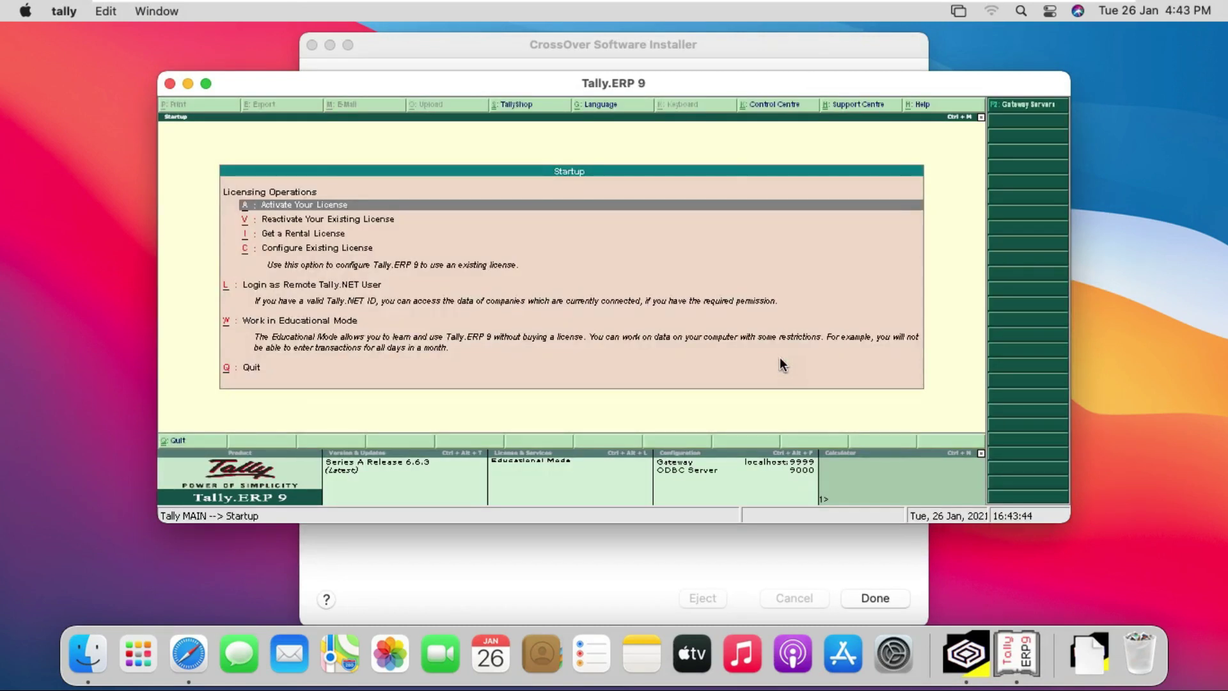
Choose Work in Educational Mode and maximise the Tally window
{"action": "key", "text": "Down"}
{"action": "key", "text": "Down"}
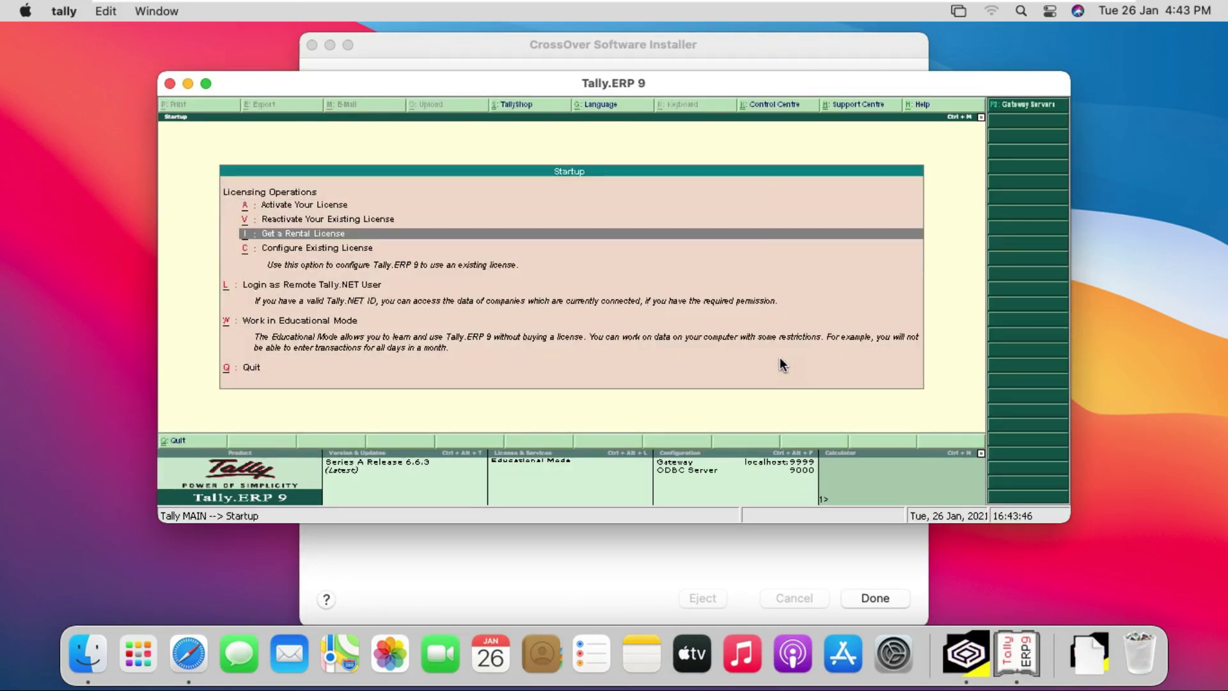
{"action": "key", "text": "Down"}
{"action": "key", "text": "Down"}
{"action": "key", "text": "Down"}
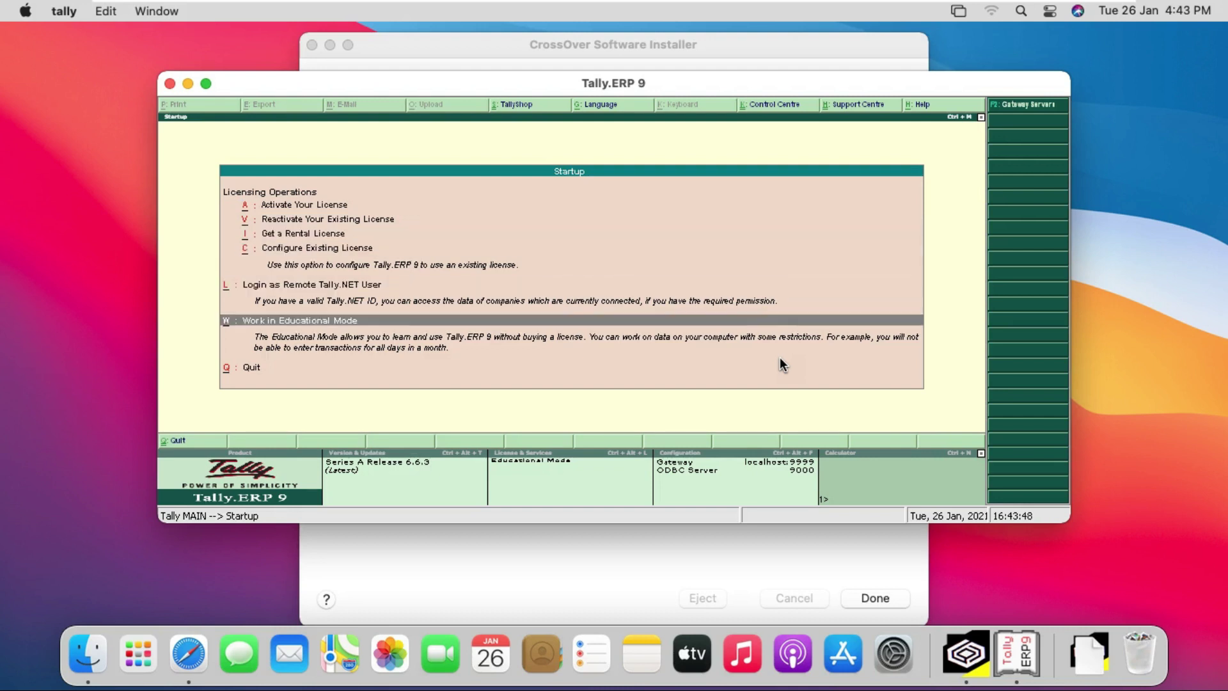
{"action": "key", "text": "Return"}
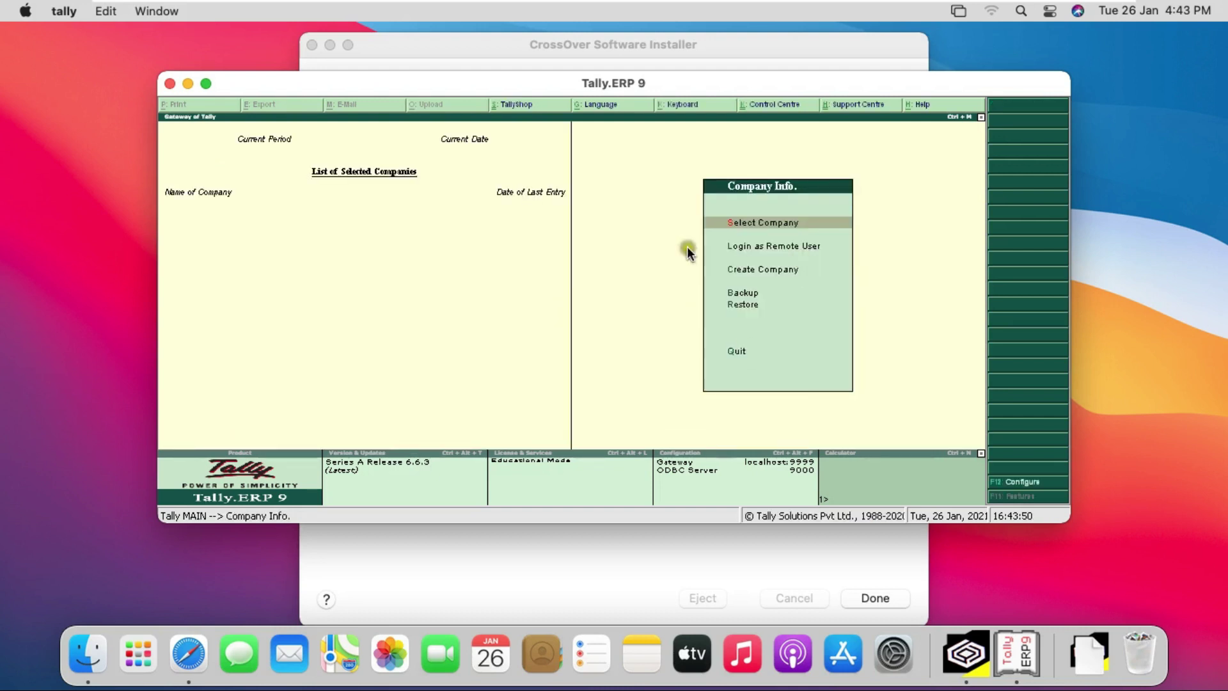
{"action": "left_click", "coordinate": [206, 84]}
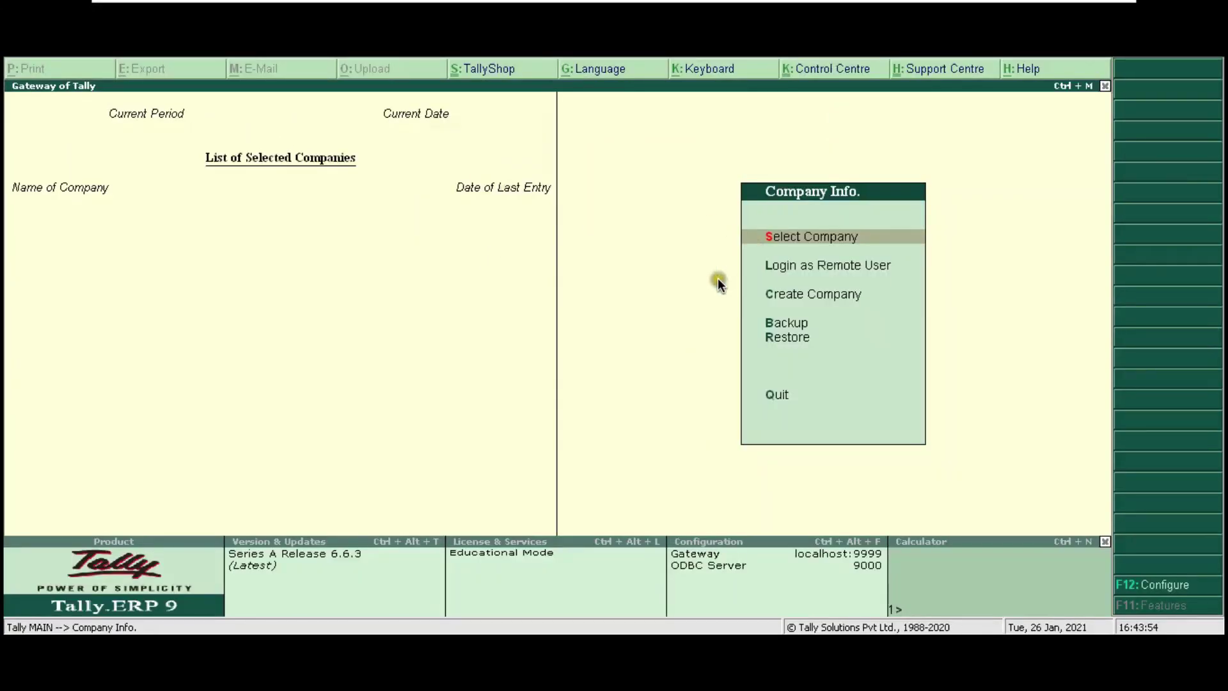
Check that the Select Company list is empty, then quit Tally.ERP 9
{"action": "key", "text": "Return"}
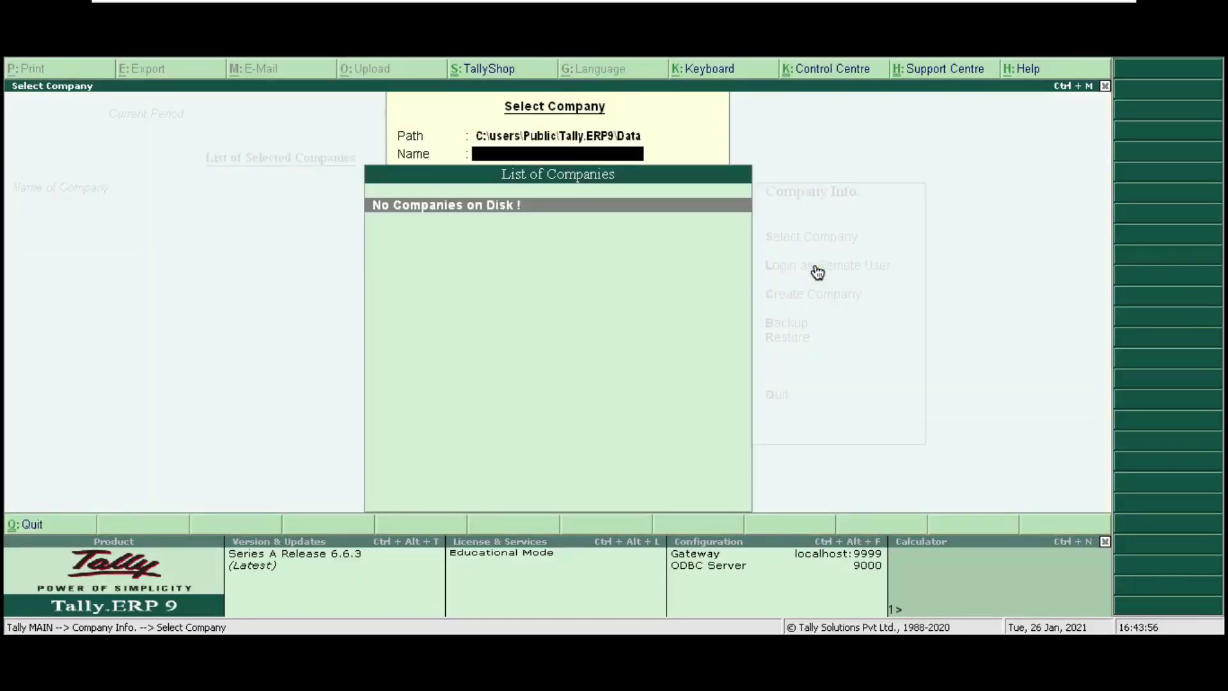
{"action": "key", "text": "Escape"}
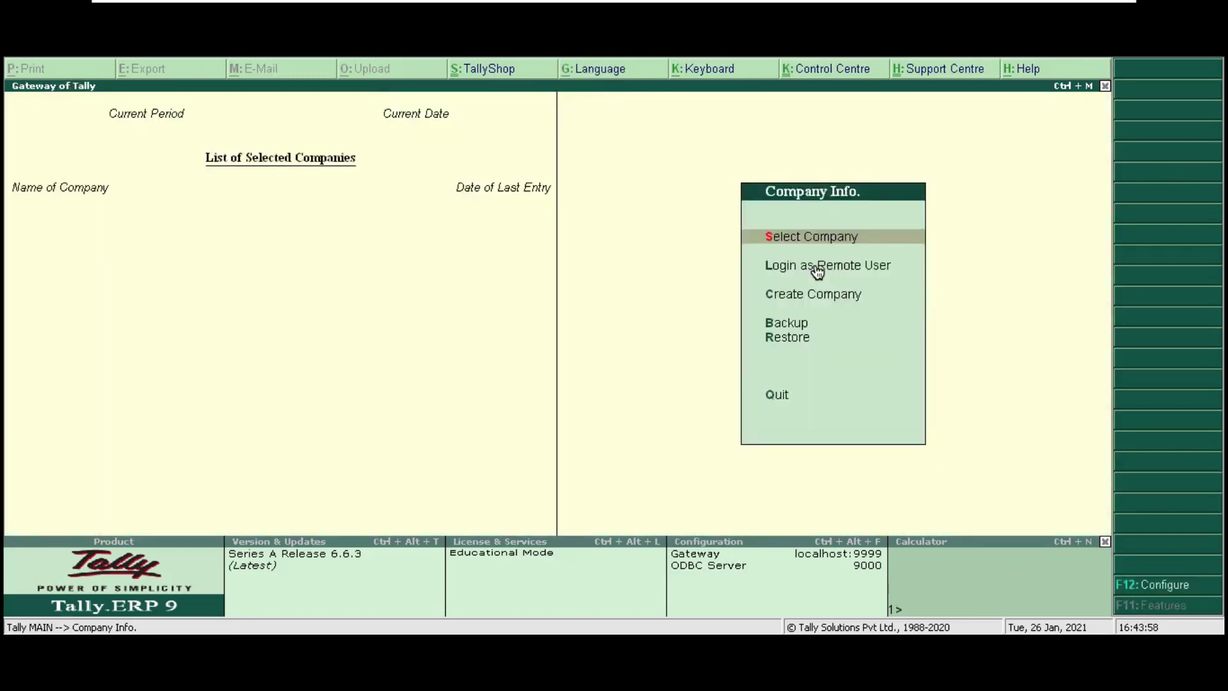
{"action": "key", "text": "Escape"}
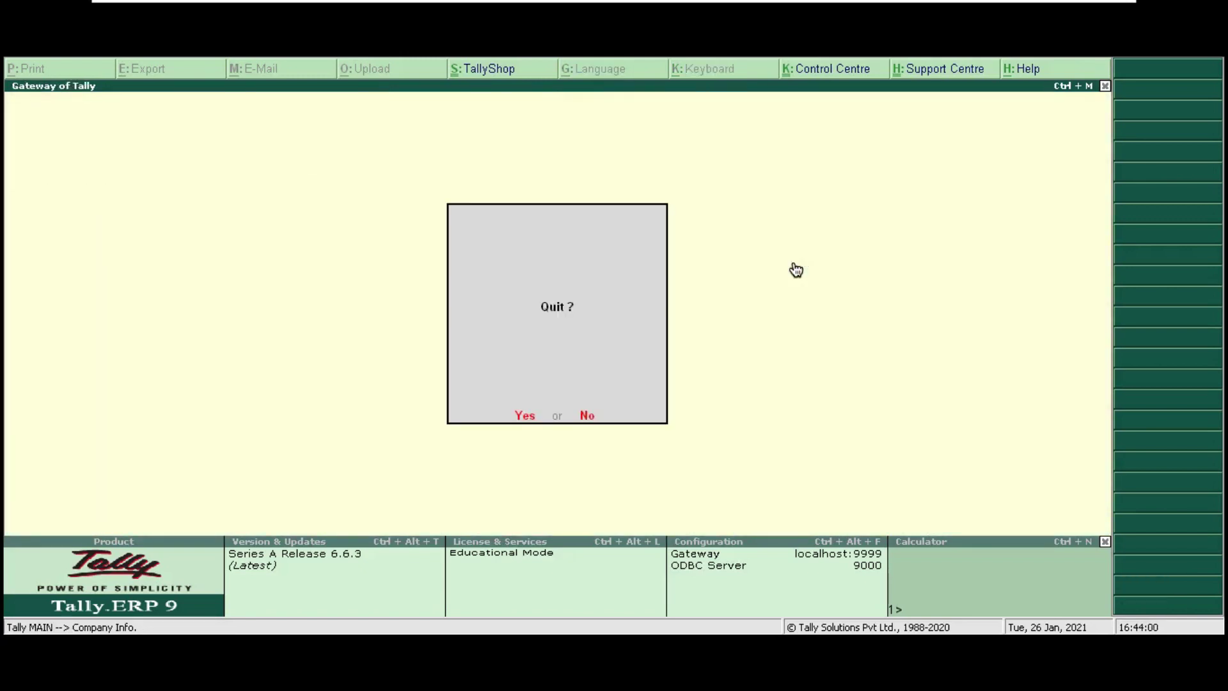
{"action": "key", "text": "Return"}
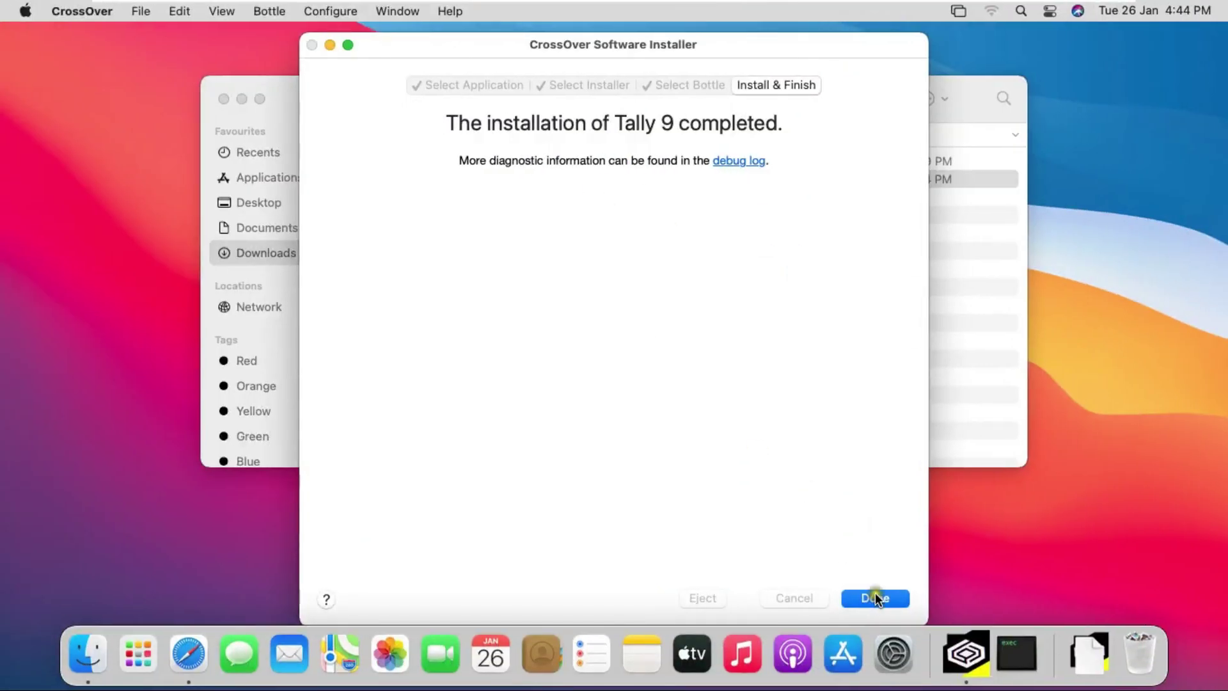
Click Done on the Tally 9 installer and close the CrossOver programs and Downloads windows
{"action": "left_click", "coordinate": [875, 597]}
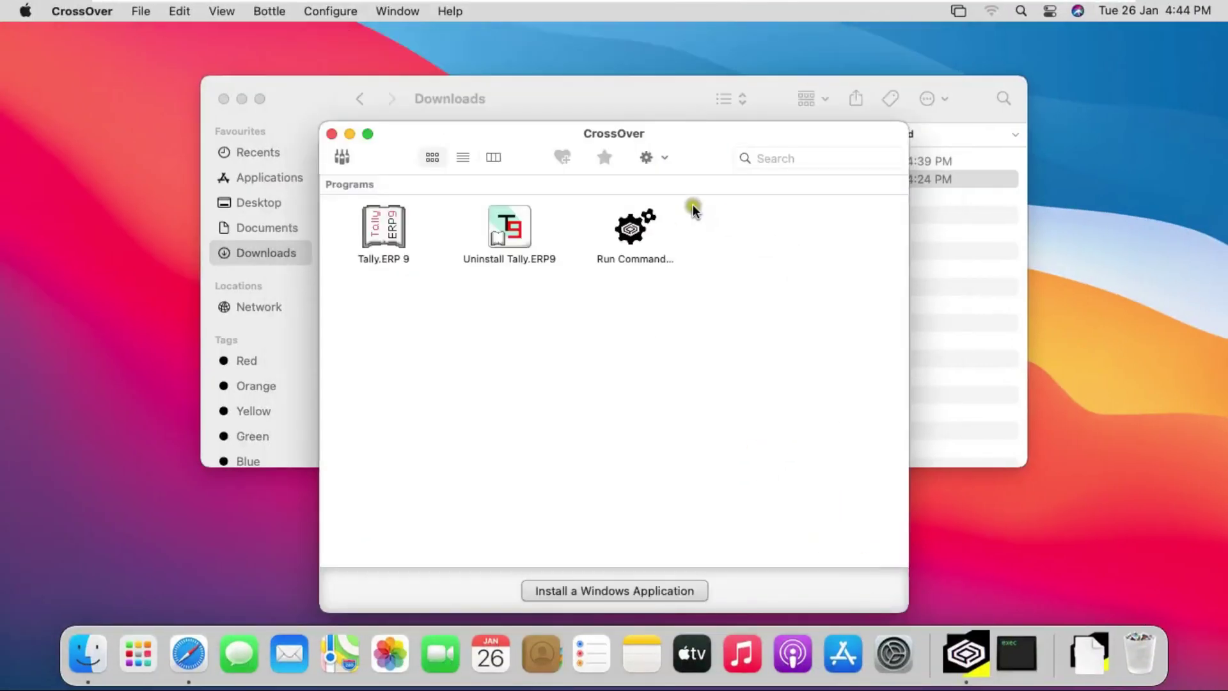
{"action": "left_click", "coordinate": [332, 134]}
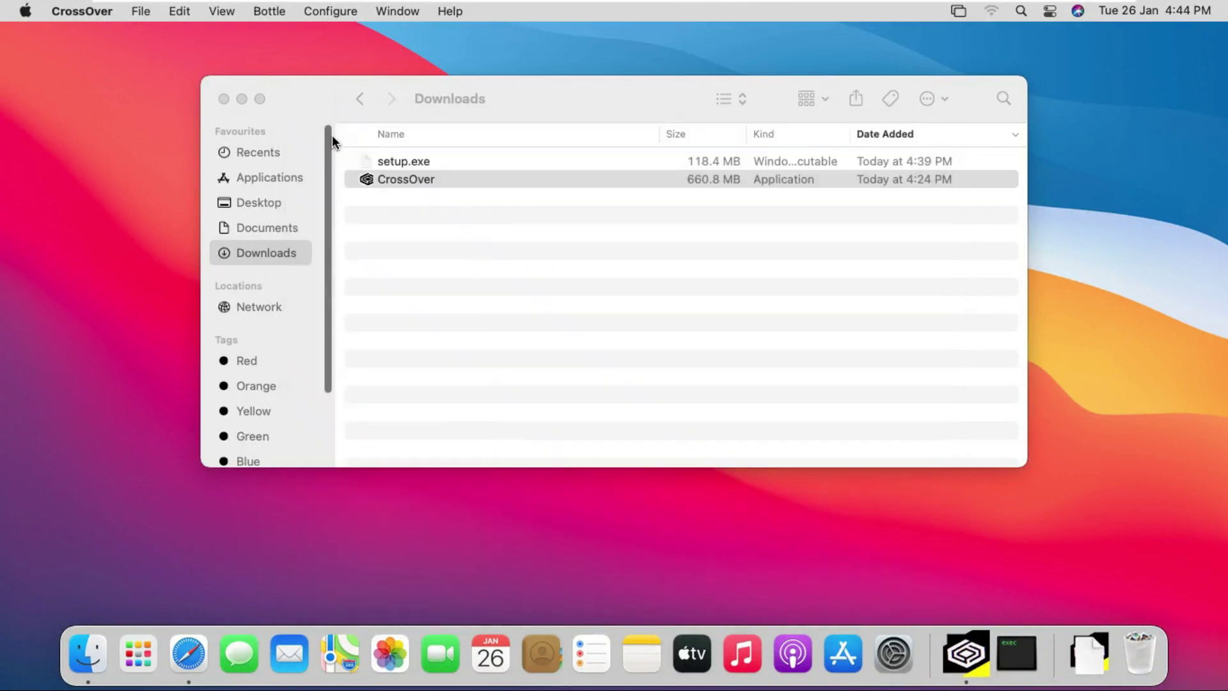
{"action": "left_click", "coordinate": [224, 99]}
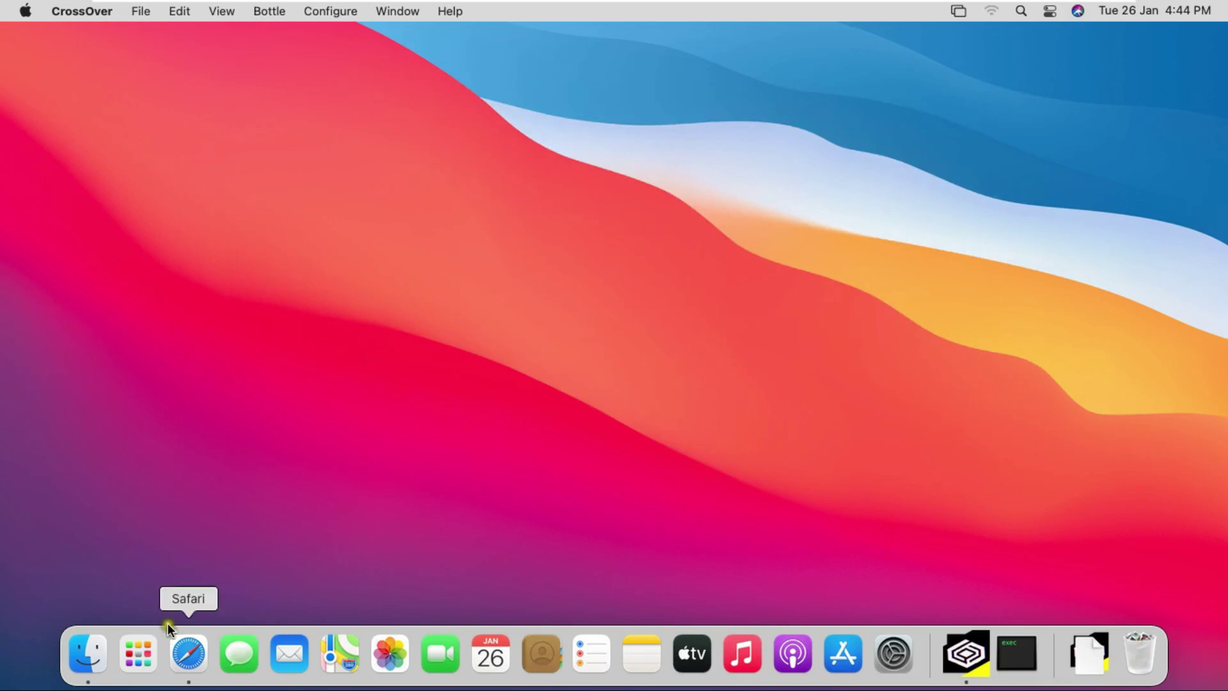
Launch Tally.ERP 9 from the second page of Launchpad
{"action": "left_click", "coordinate": [132, 653]}
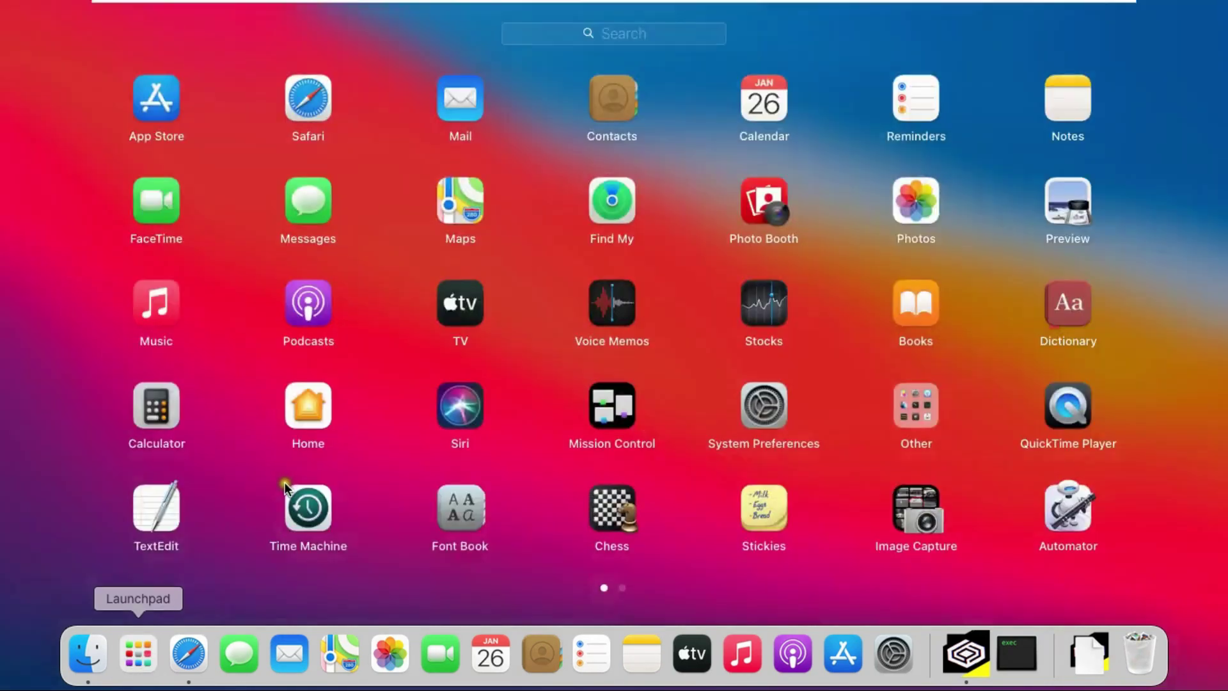
{"action": "left_click", "coordinate": [625, 587]}
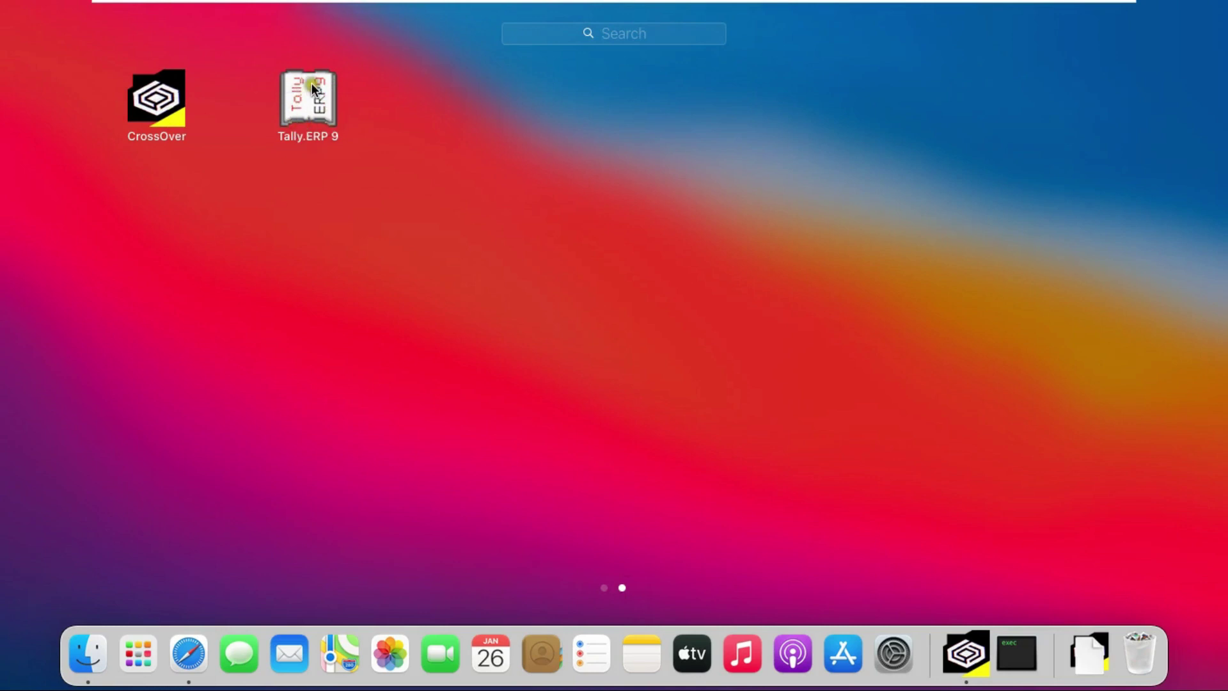
{"action": "left_click", "coordinate": [305, 98]}
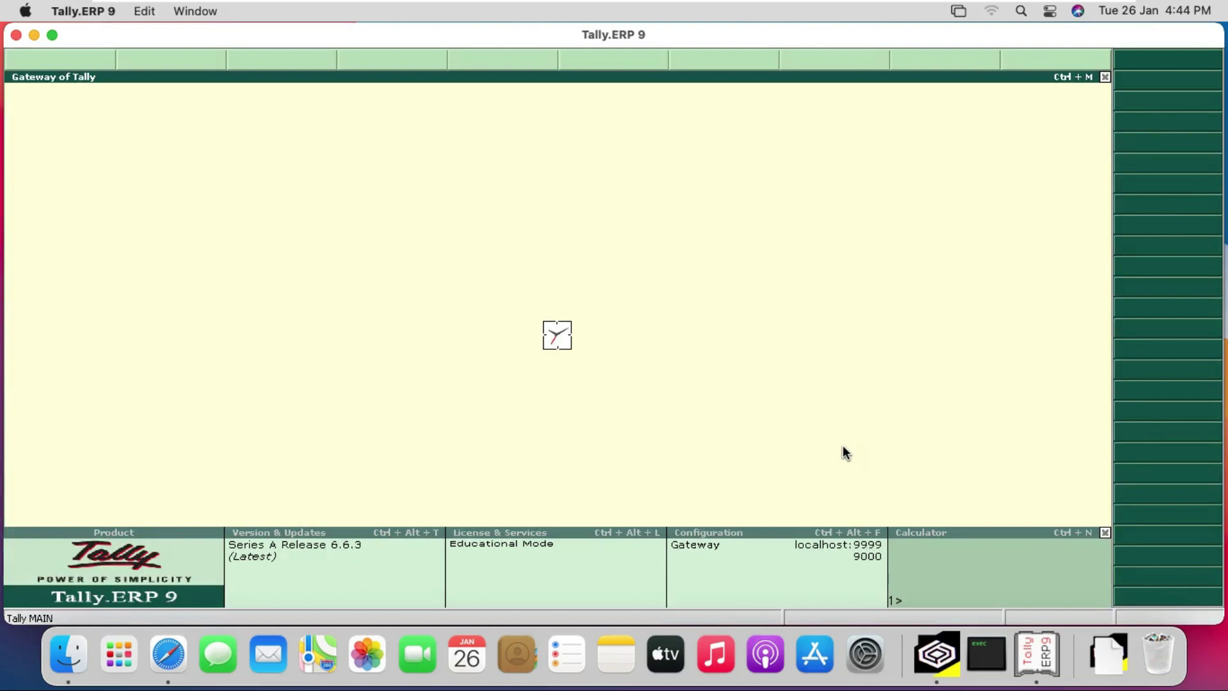
Select Work in Educational Mode from the startup menu and browse the Company Info options
{"action": "left_click", "coordinate": [669, 337]}
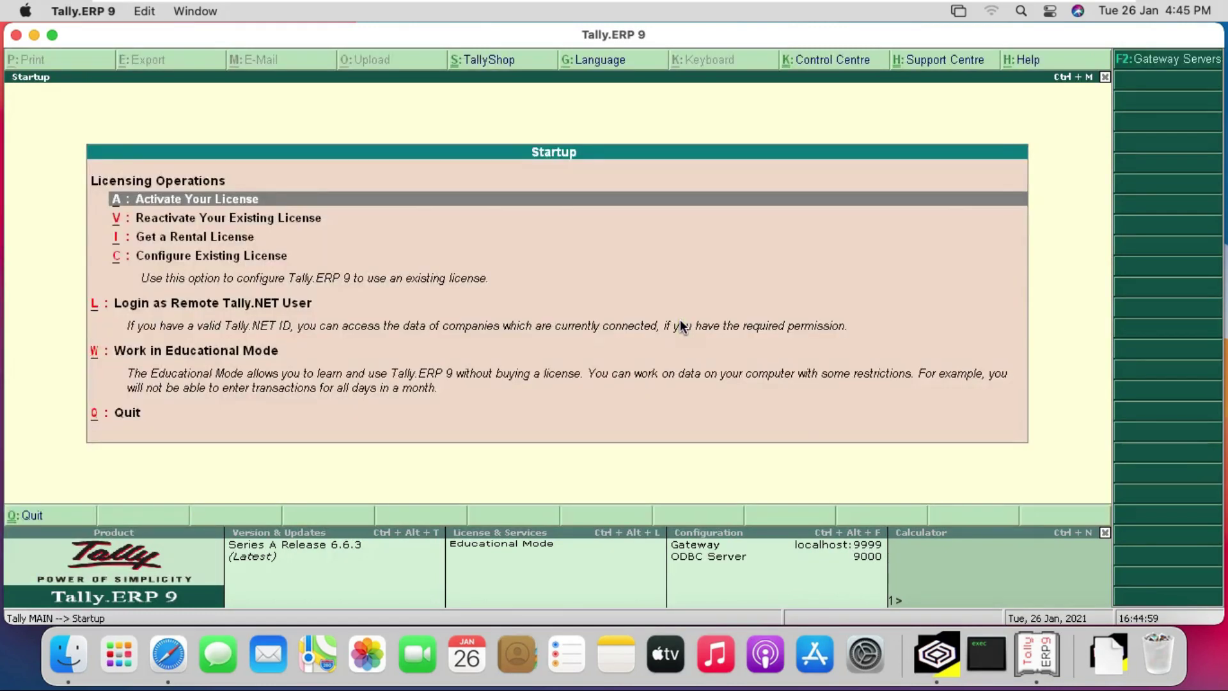
{"action": "key", "text": "Down"}
{"action": "key", "text": "Down"}
{"action": "key", "text": "Down"}
{"action": "key", "text": "Down"}
{"action": "key", "text": "Down"}
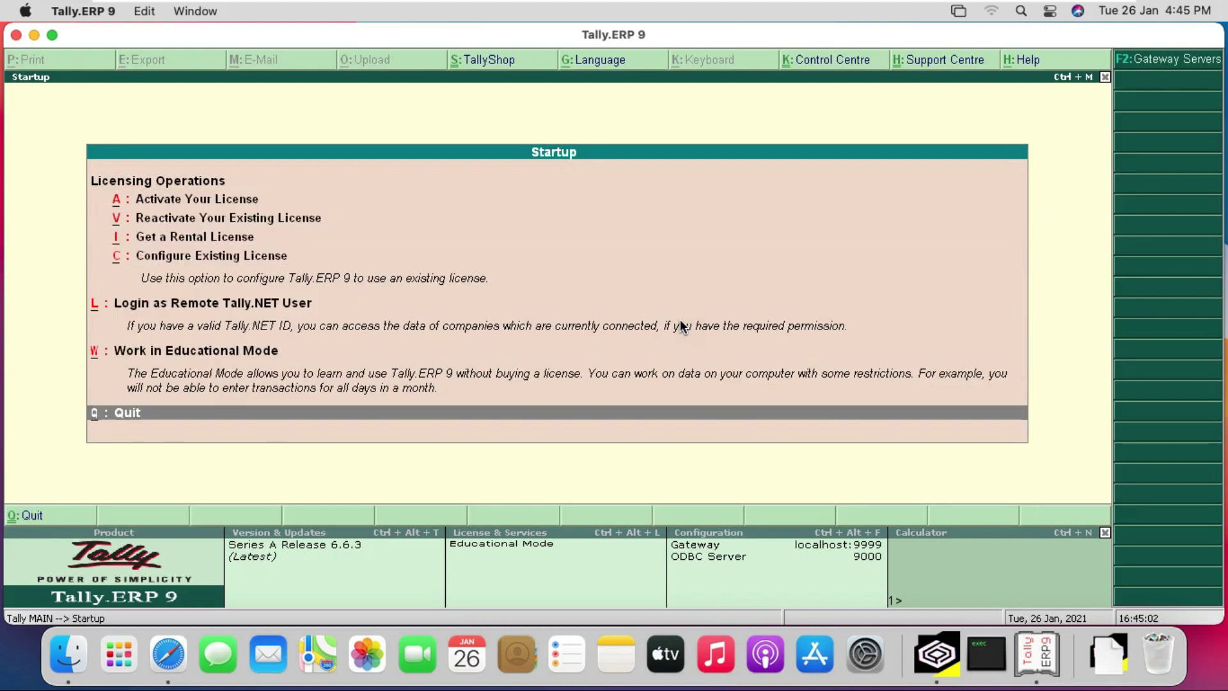
{"action": "key", "text": "Up"}
{"action": "key", "text": "Return"}
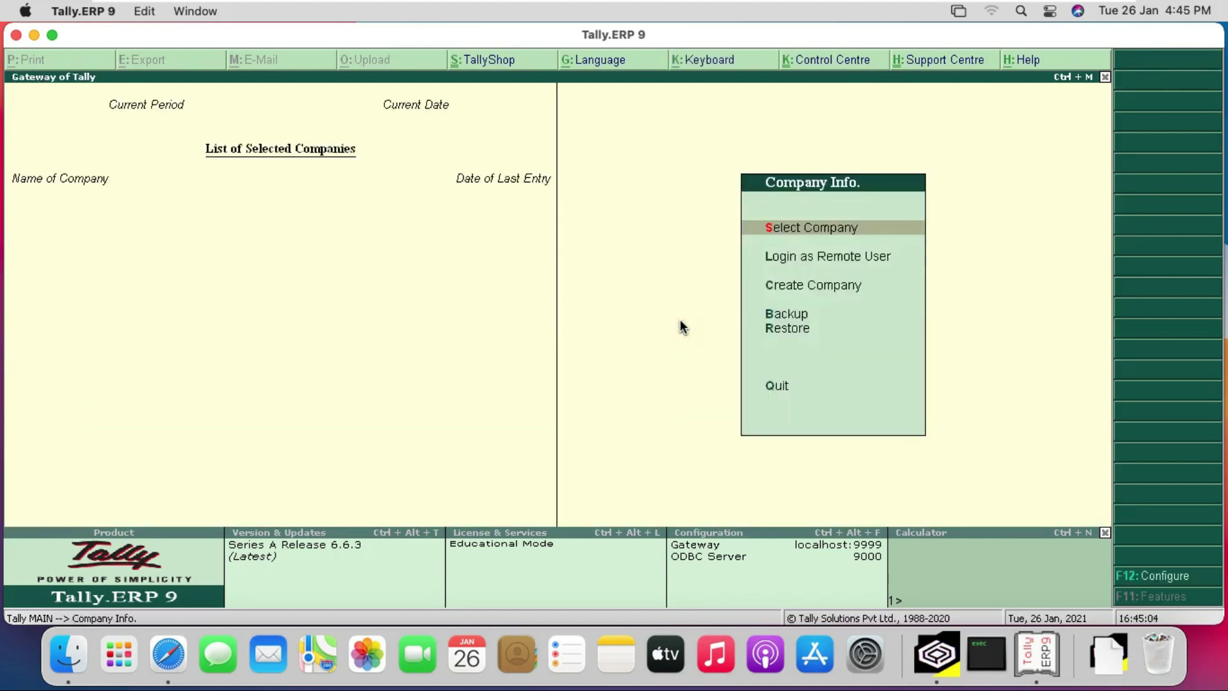
{"action": "key", "text": "Down"}
{"action": "key", "text": "Down"}
{"action": "key", "text": "Up"}
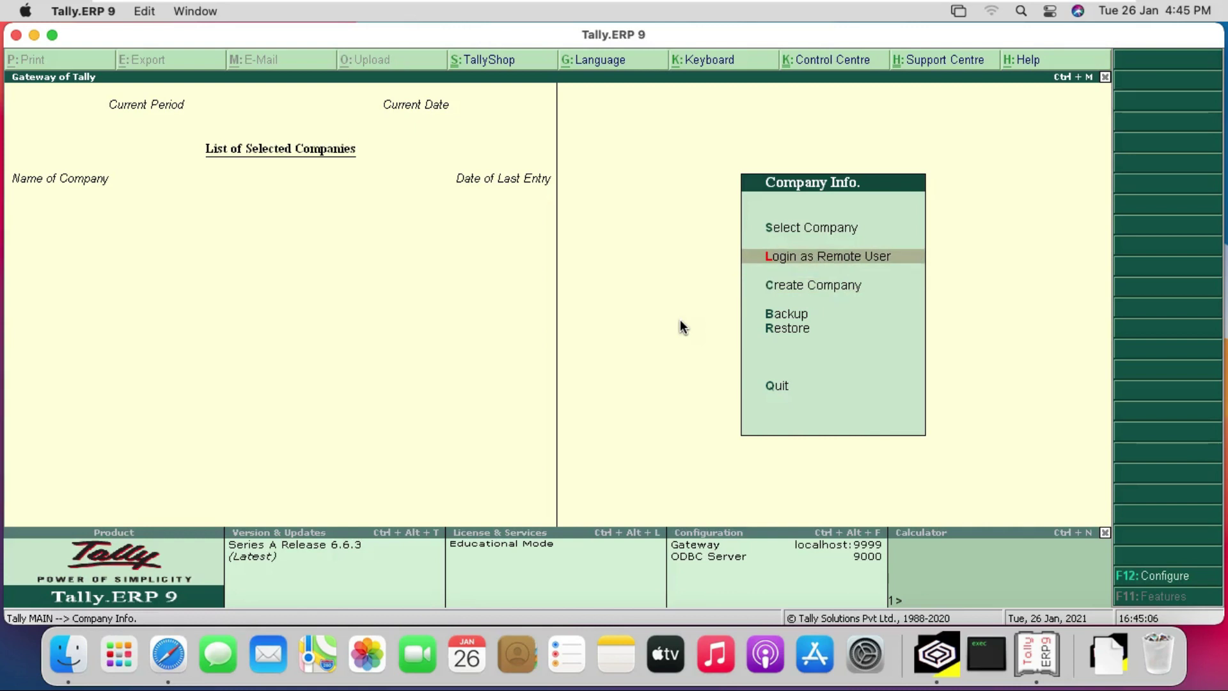